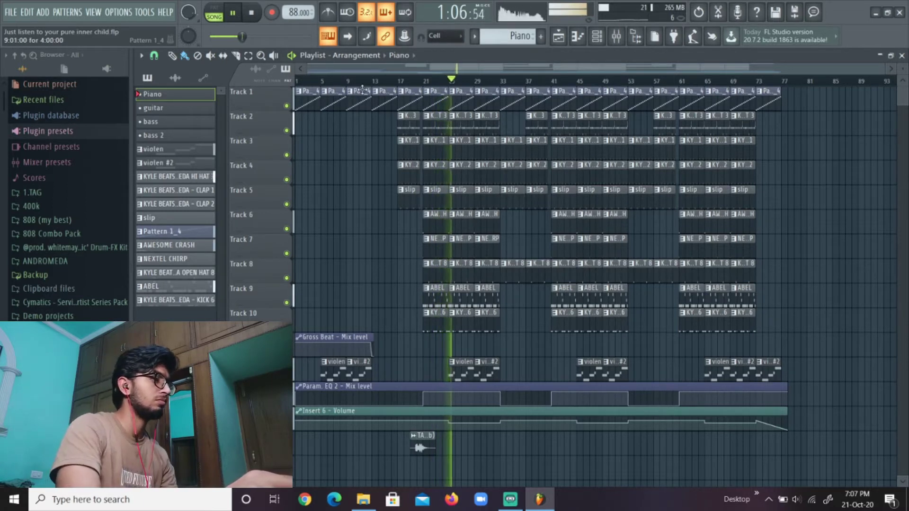
# - Stop the song playback, solo Track 1 in the playlist and make Pattern 1_4 the active pattern
pyautogui.press('space')
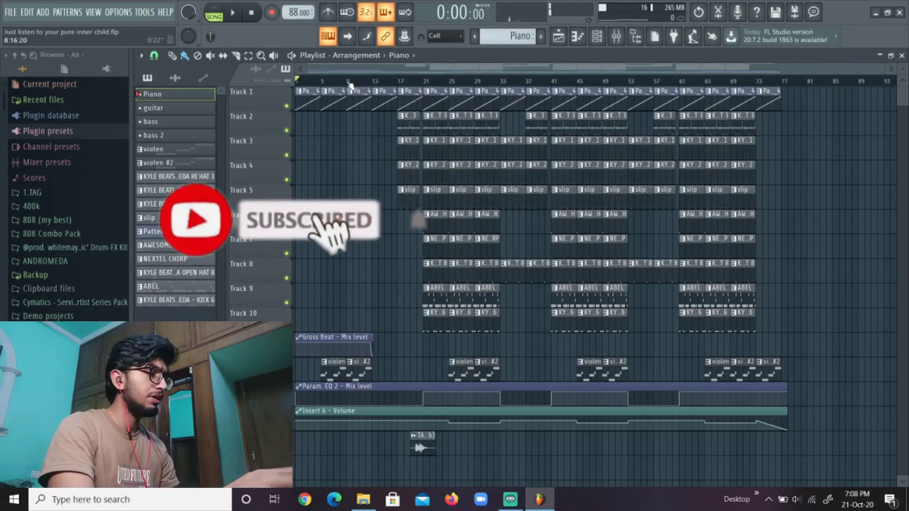
pyautogui.rightClick(287, 106)
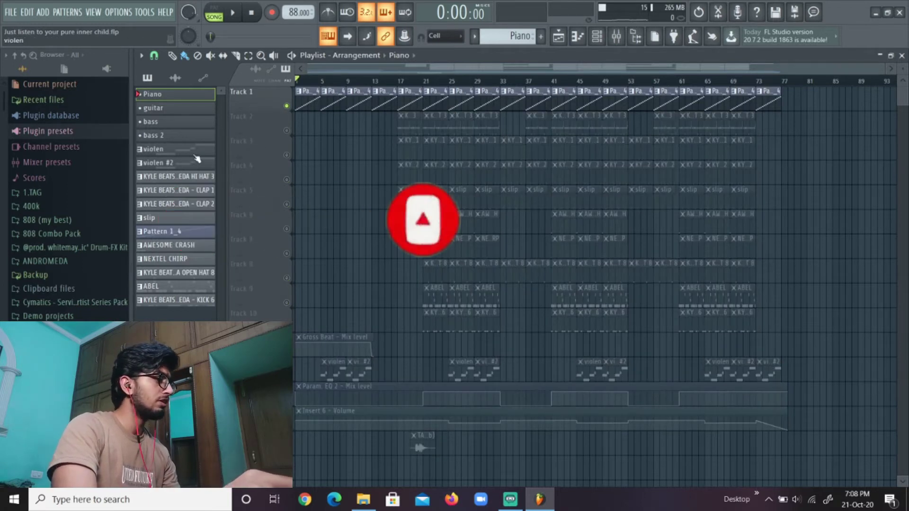
pyautogui.click(204, 234)
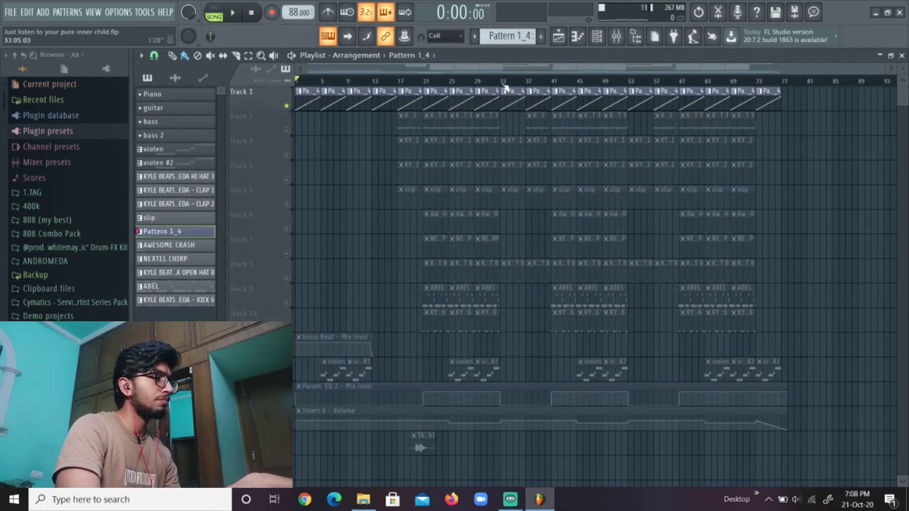
# - Open the Pattern 1_4 slicer channel from the channel rack and audition the pattern in pattern mode
pyautogui.click(597, 37)
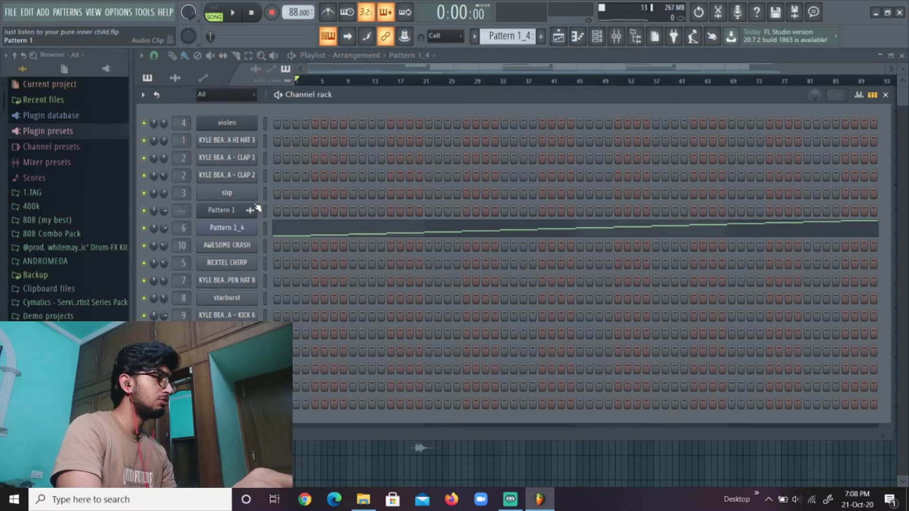
pyautogui.click(249, 232)
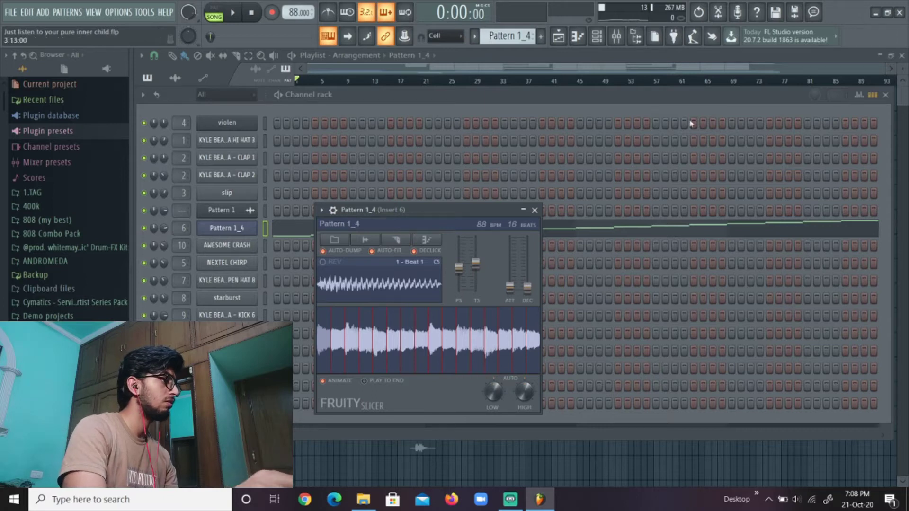
pyautogui.click(214, 14)
pyautogui.press('space')
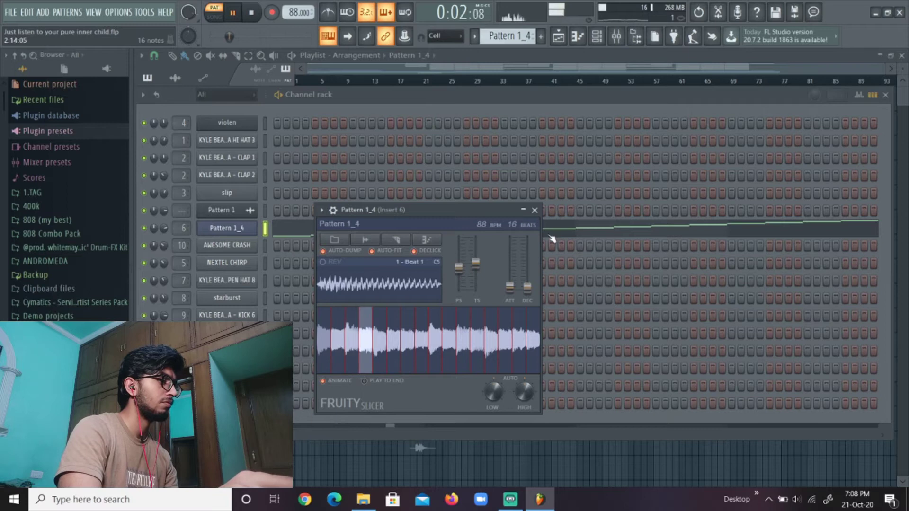
pyautogui.press('space')
pyautogui.click(535, 210)
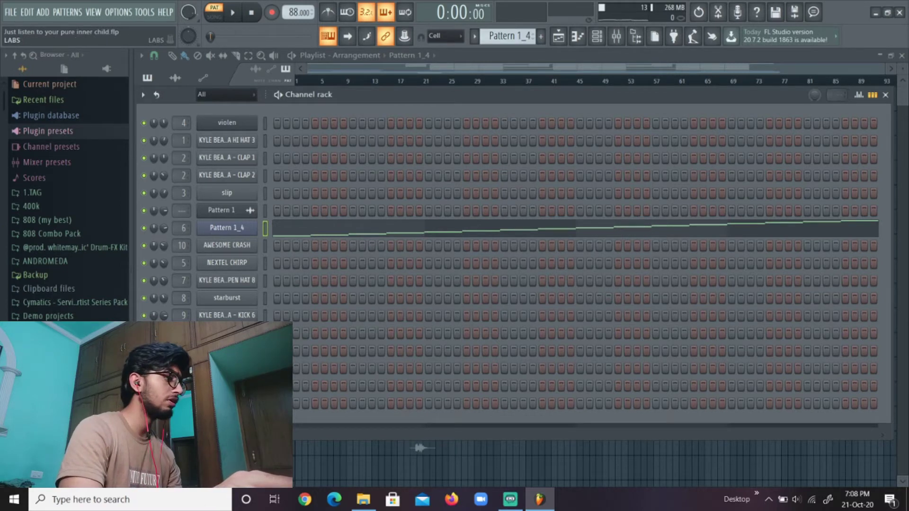
# - Open the LABS channel with the Peel Guitar 1 preset and play a few test notes on it
pyautogui.click(227, 350)
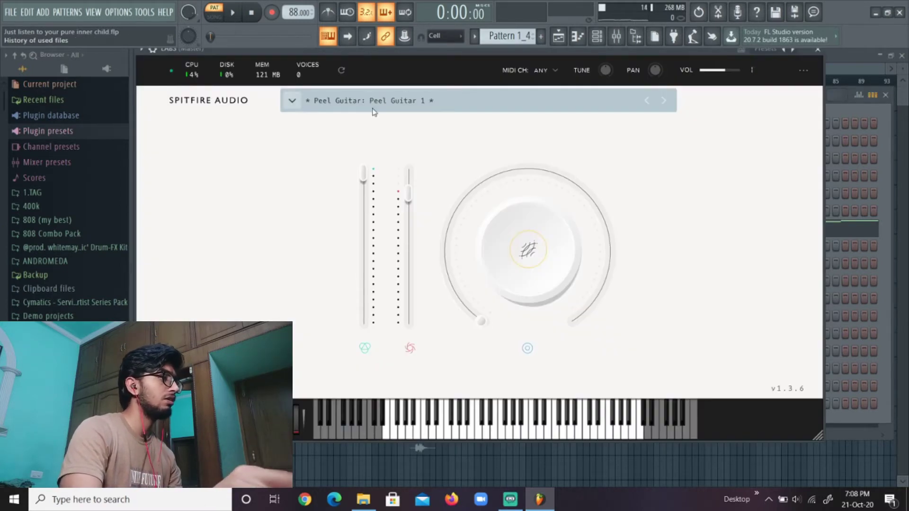
pyautogui.moveTo(435, 60); pyautogui.dragTo(428, 60)
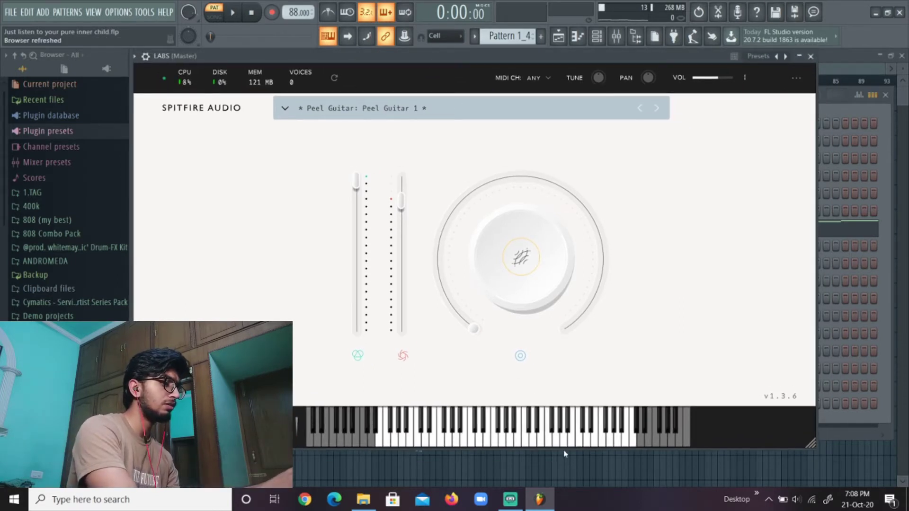
pyautogui.press('o')
pyautogui.press('o')
pyautogui.press('o')
pyautogui.press('o')
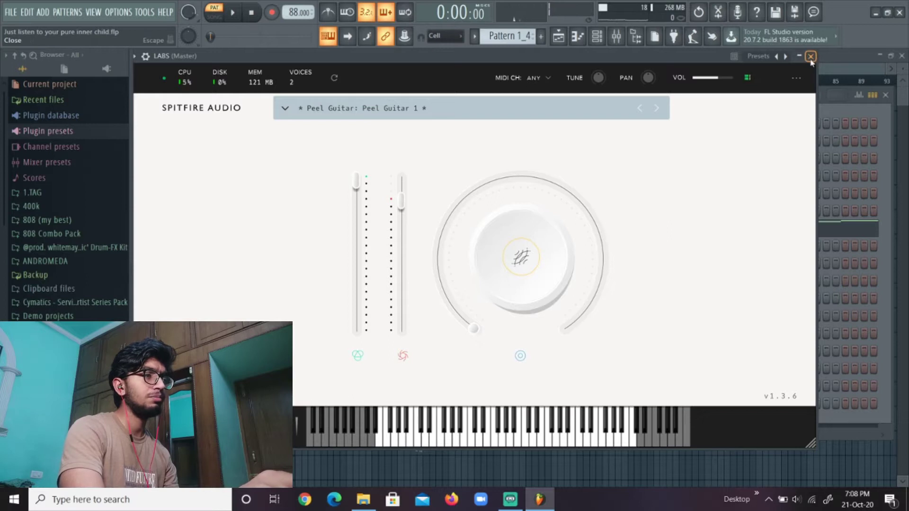
pyautogui.click(811, 56)
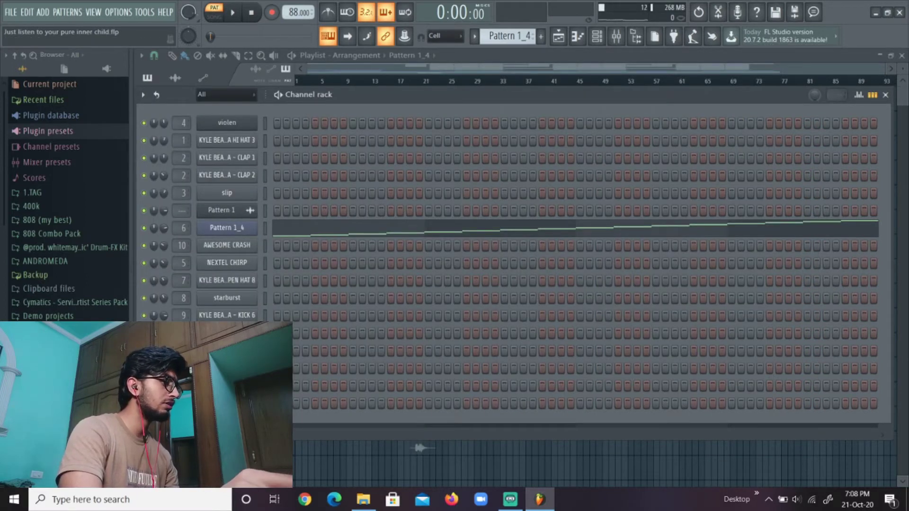
# - In the next LABS channel, filter the presets by Piano, preview Soft Piano and load it
pyautogui.click(227, 368)
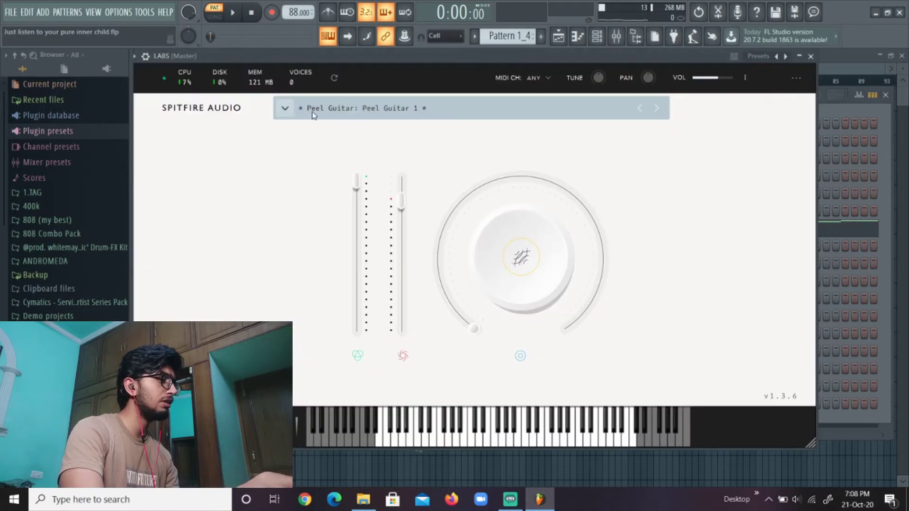
pyautogui.click(283, 110)
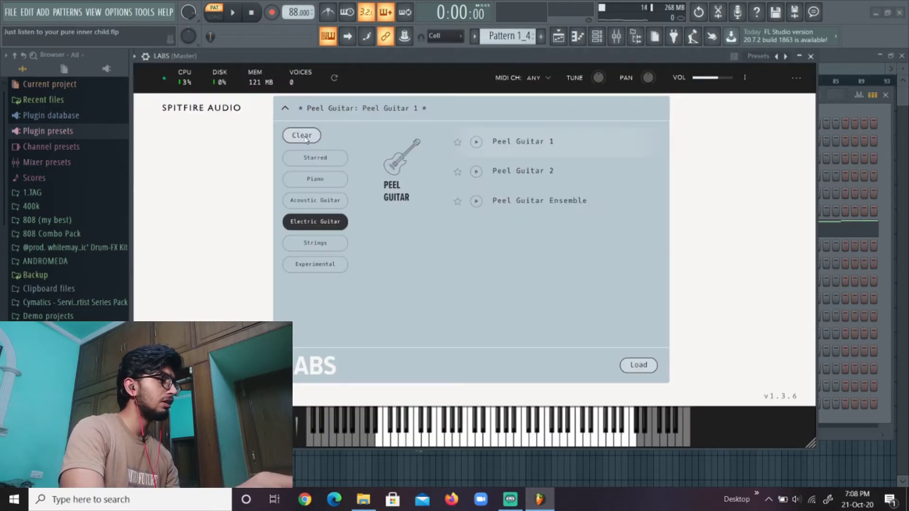
pyautogui.click(284, 109)
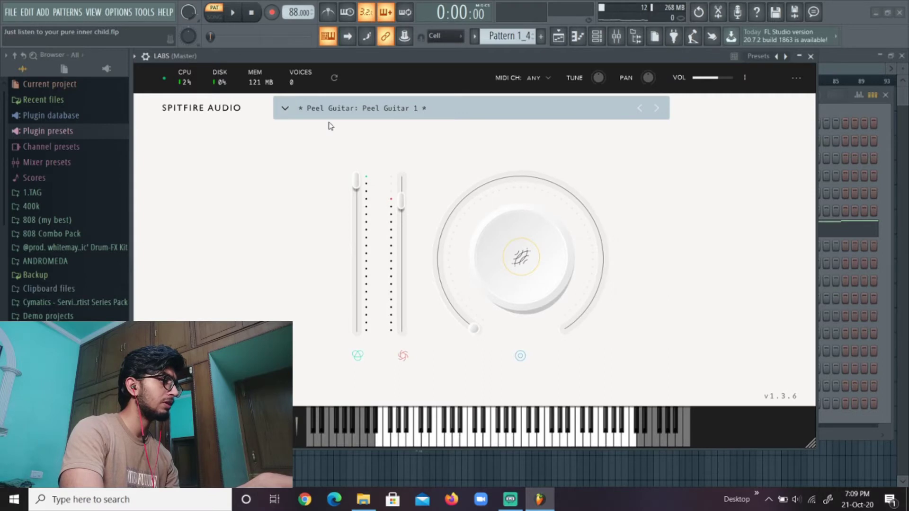
pyautogui.click(296, 113)
pyautogui.click(315, 179)
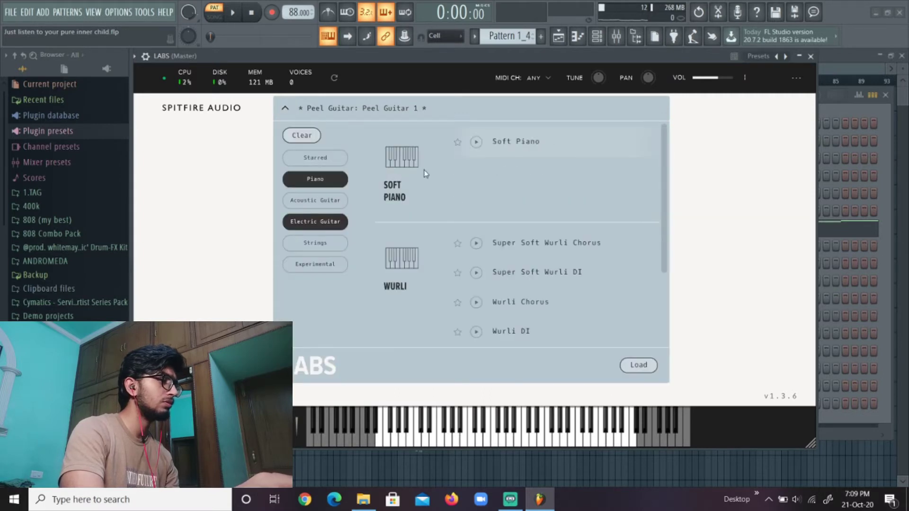
pyautogui.click(476, 142)
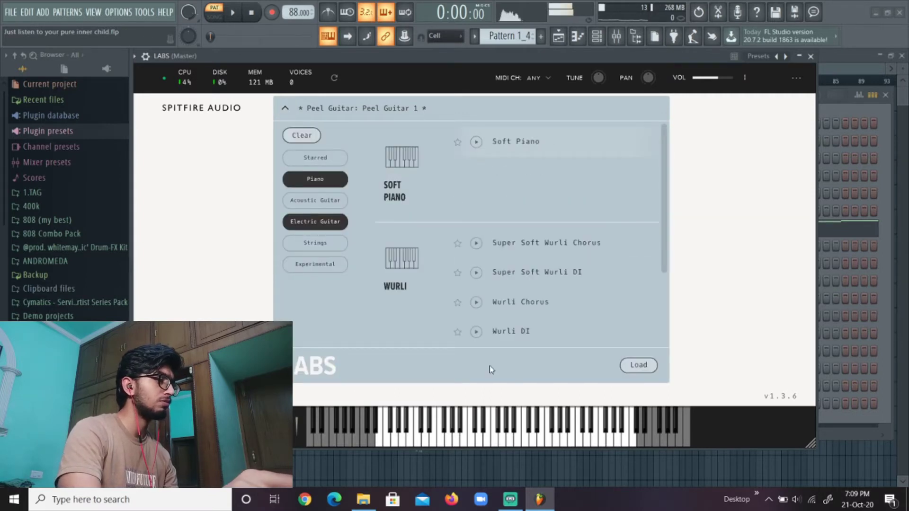
pyautogui.click(523, 142)
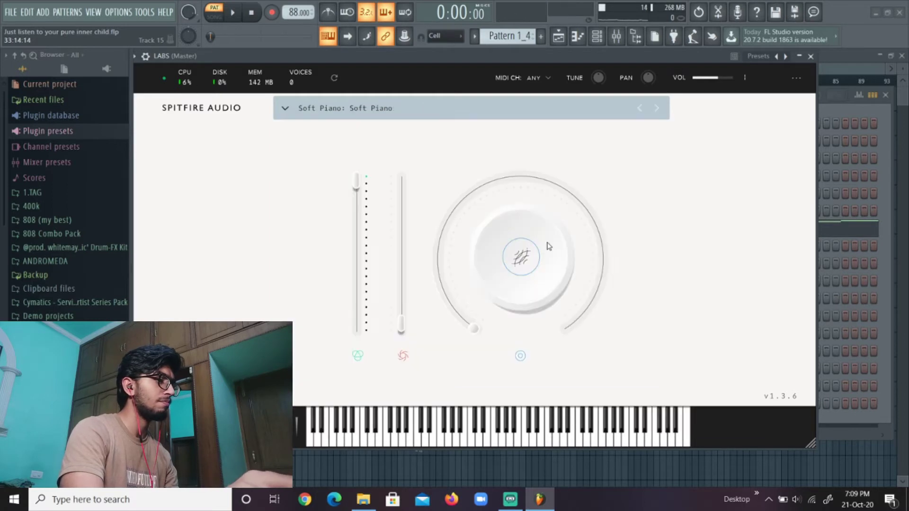
# - Play test notes with the Soft Piano sound, including after closing its instrument window
pyautogui.click(552, 436)
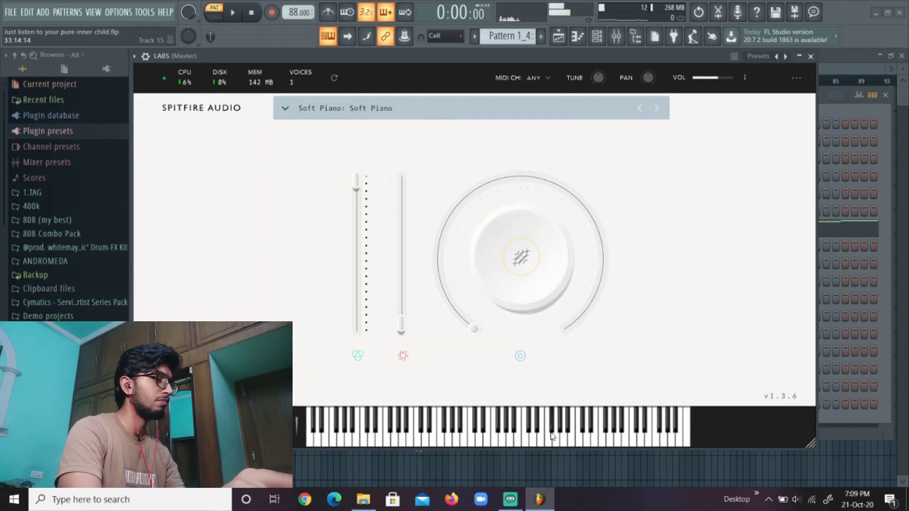
pyautogui.click(810, 55)
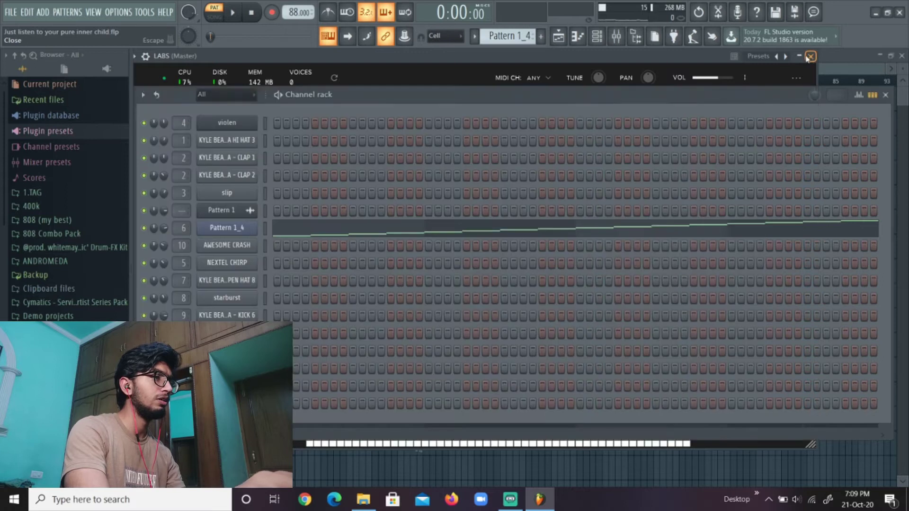
pyautogui.press('q')
pyautogui.press('z')
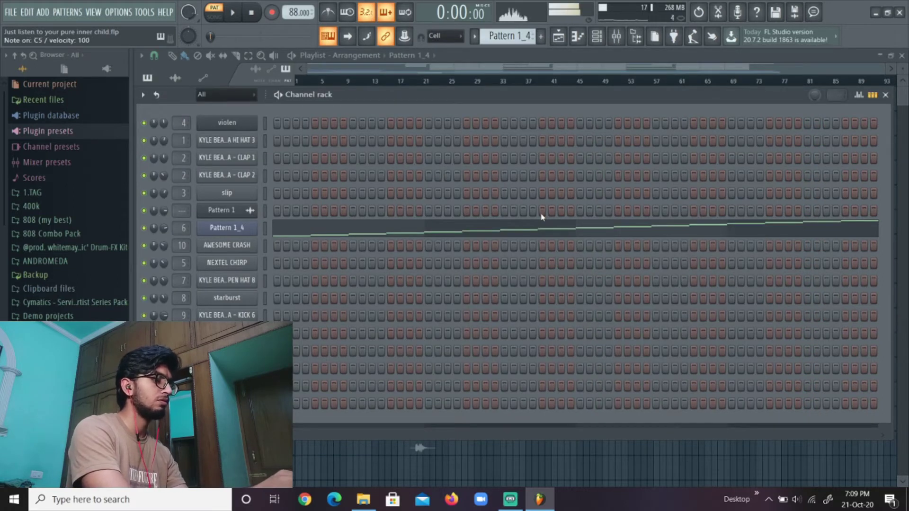
pyautogui.press('j')
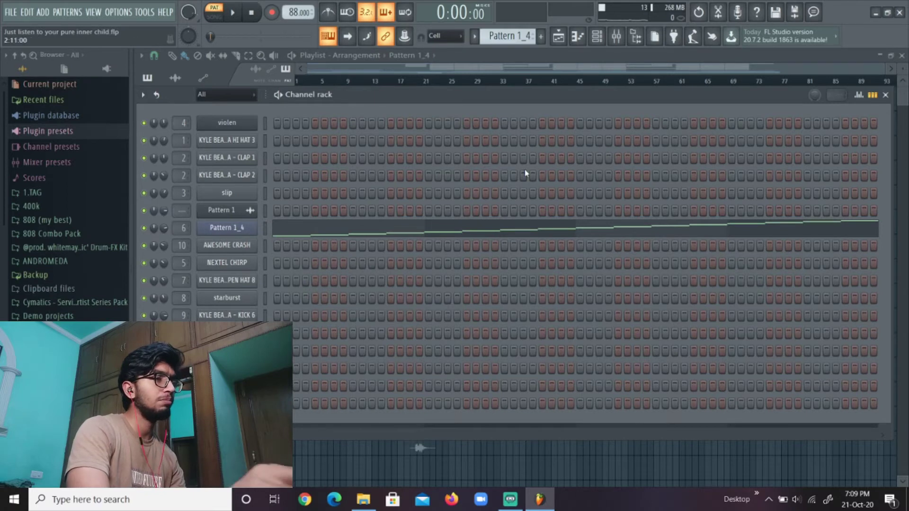
# - Disable Gross Beat on mixer Insert 6 and check both Fruity parametric EQ 2 effects on that insert
pyautogui.click(615, 38)
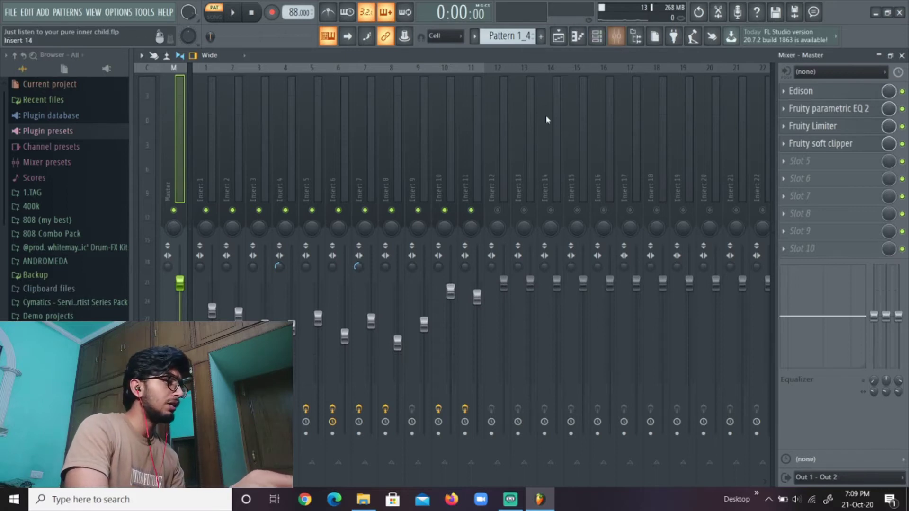
pyautogui.click(333, 166)
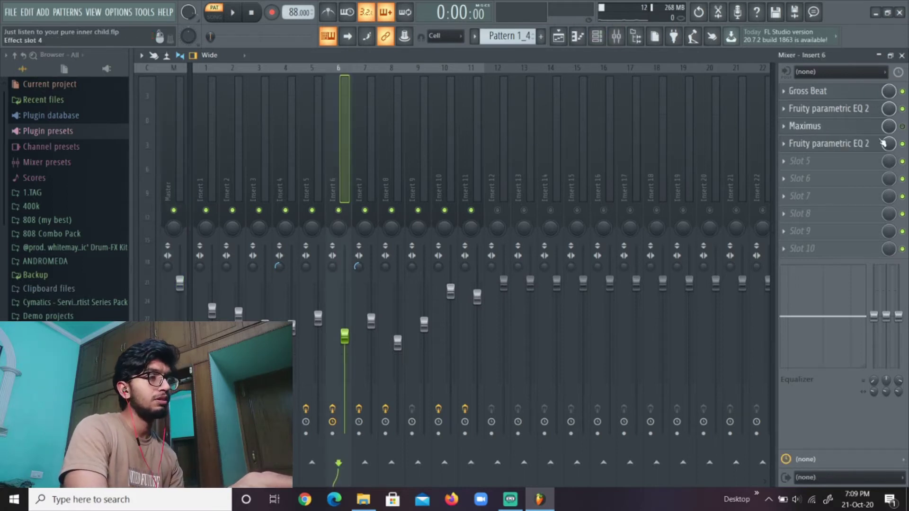
pyautogui.click(902, 92)
pyautogui.click(860, 112)
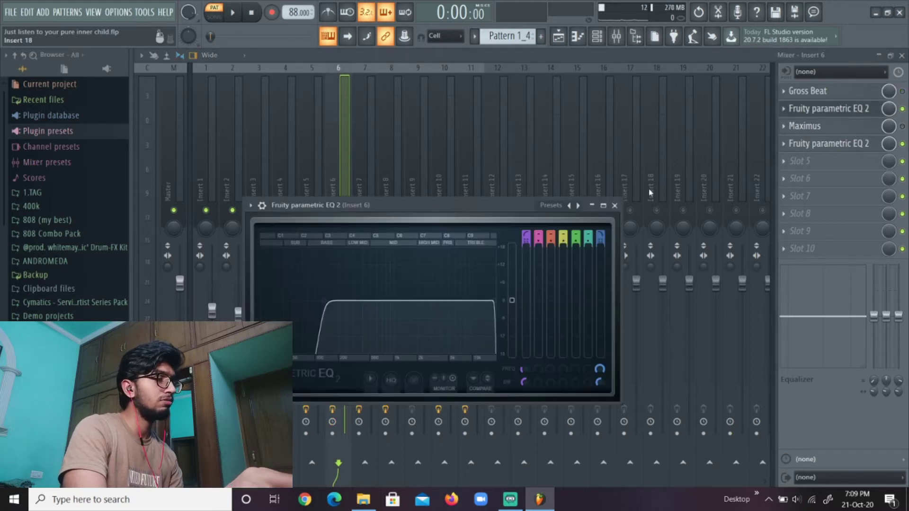
pyautogui.click(614, 207)
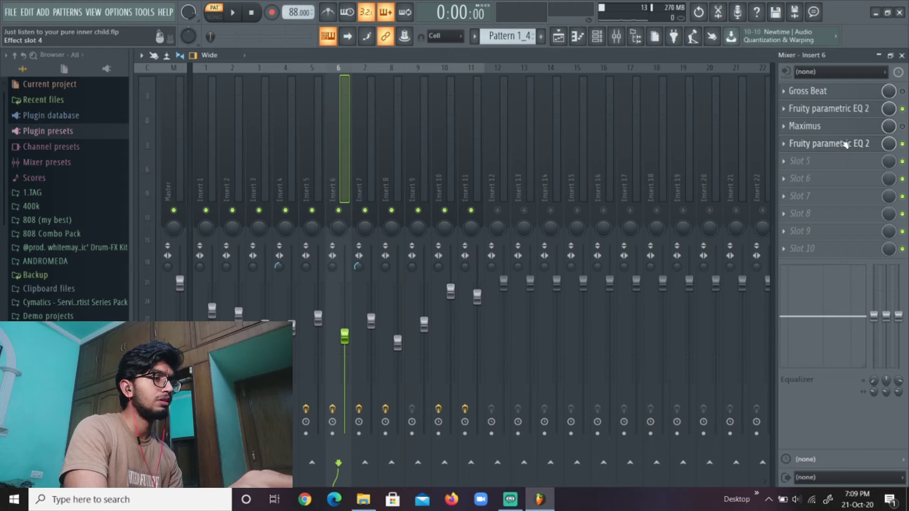
pyautogui.click(846, 144)
pyautogui.click(523, 115)
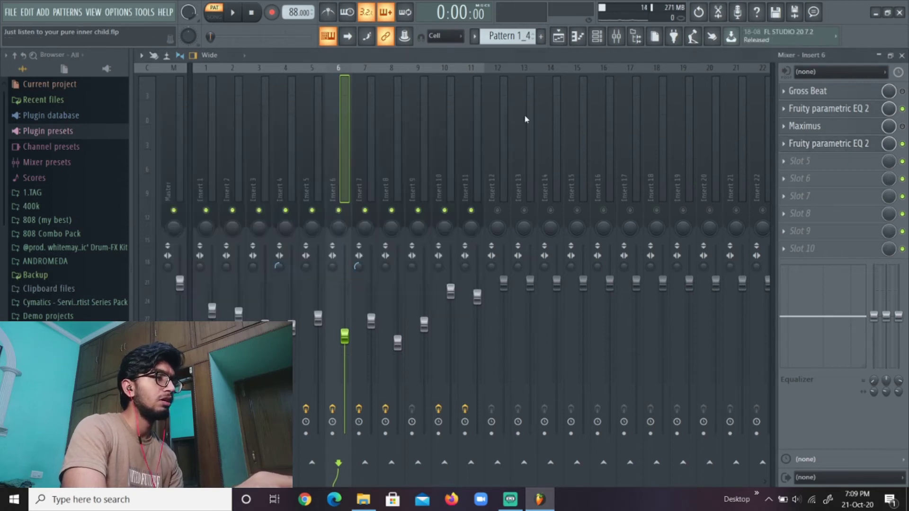
pyautogui.click(901, 55)
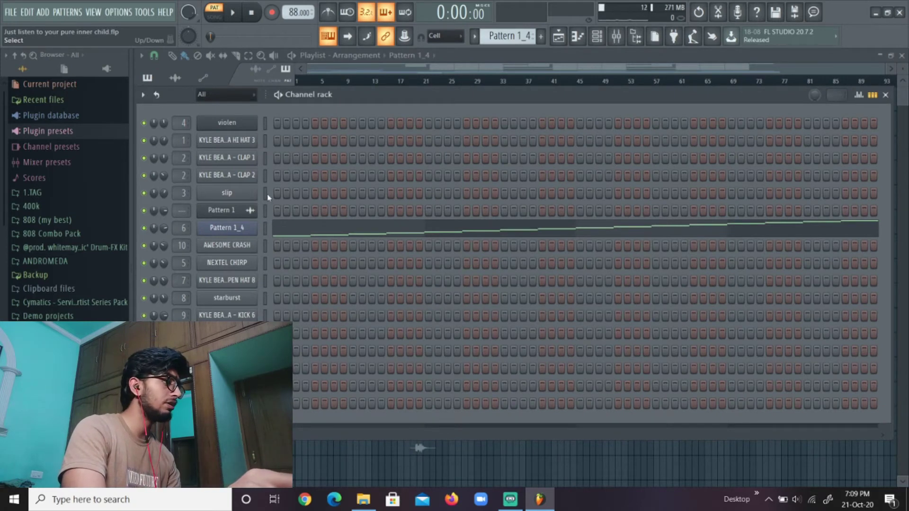
# - Audition the Pattern 1_4 slices again with Gross Beat bypassed, and close the slicer and channel rack
pyautogui.click(249, 230)
pyautogui.press('space')
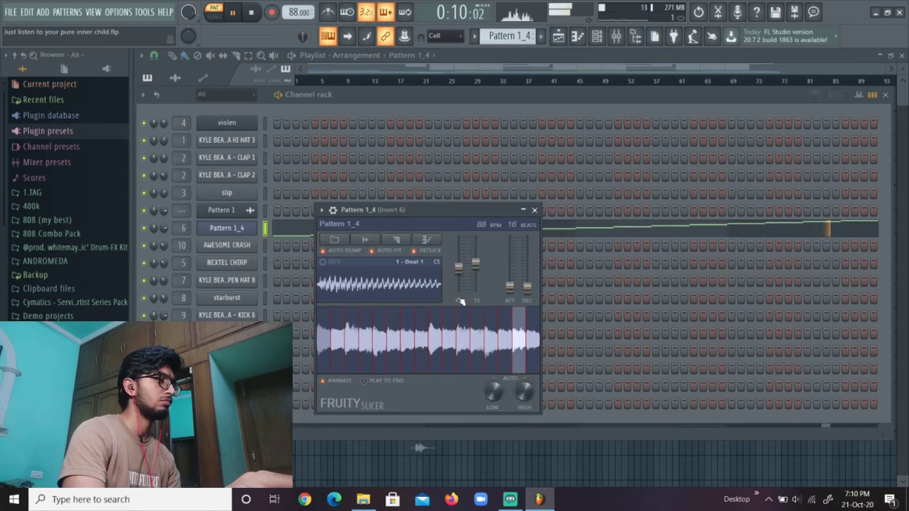
pyautogui.press('space')
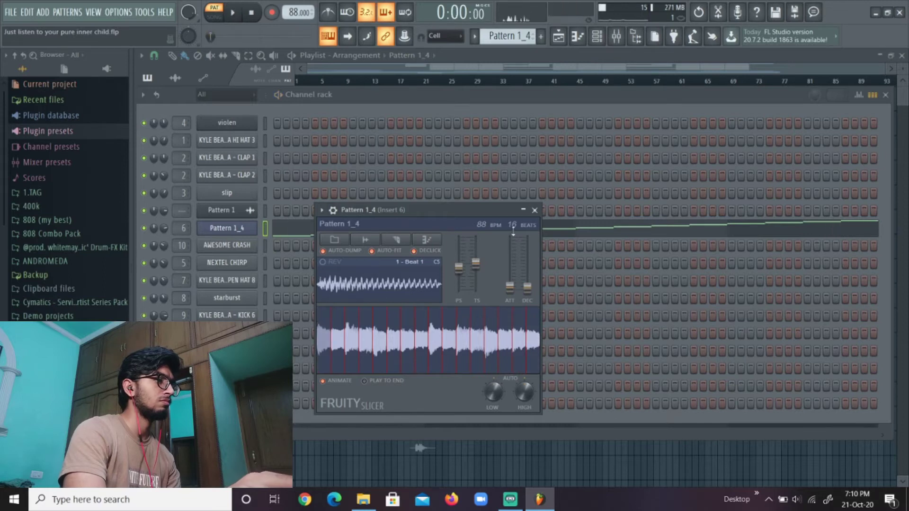
pyautogui.click(535, 211)
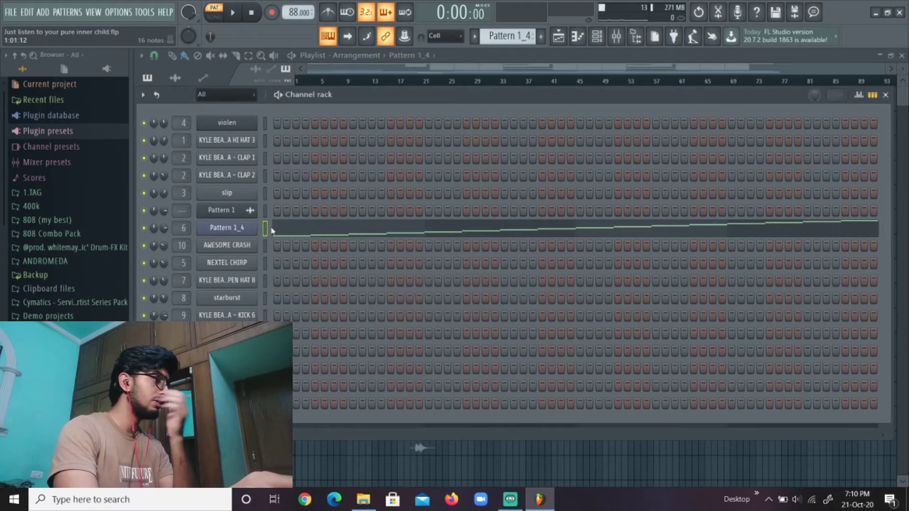
pyautogui.click(886, 95)
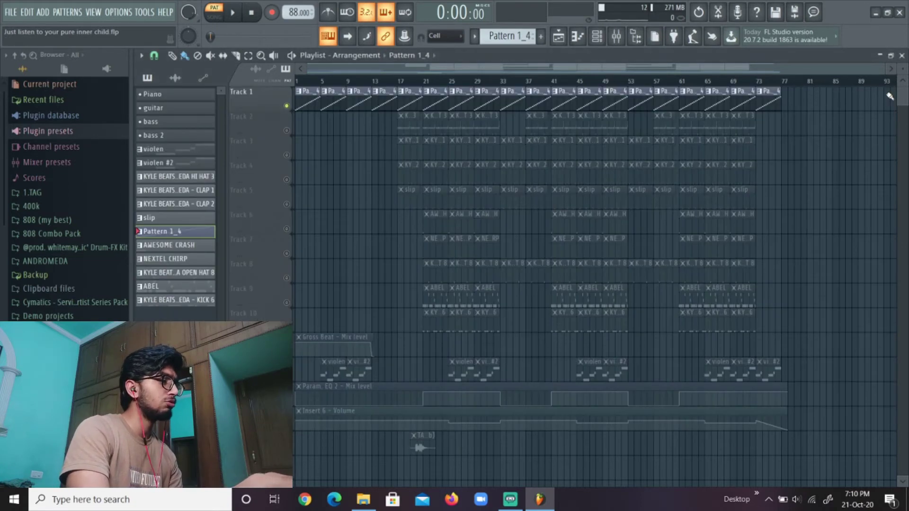
# - Leave only Track 1 and Track 11, holding the Gross Beat - Mix level automation clip, unmuted in the playlist
pyautogui.click(287, 107)
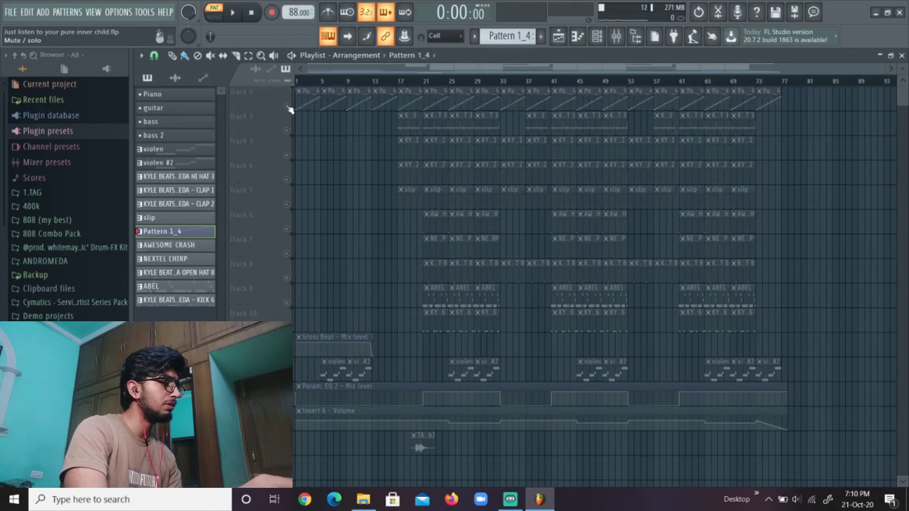
pyautogui.click(287, 107)
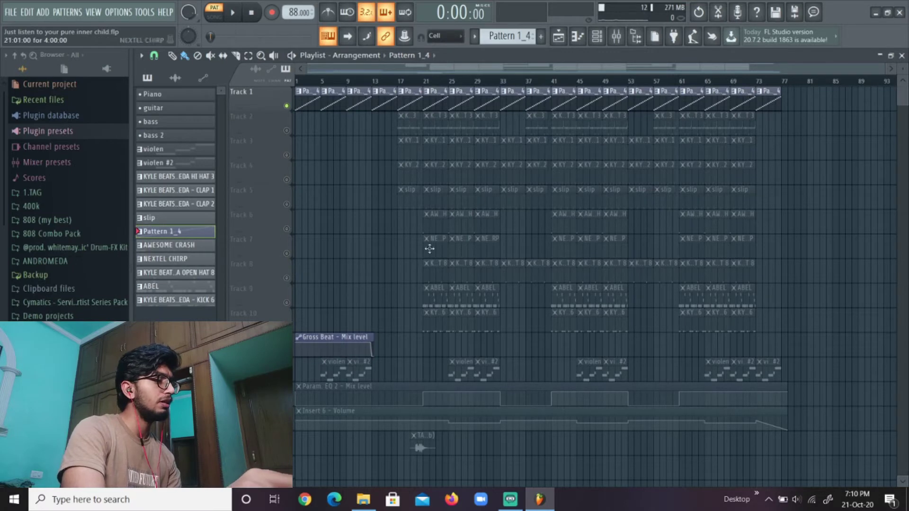
pyautogui.scroll(5, 334, 330)
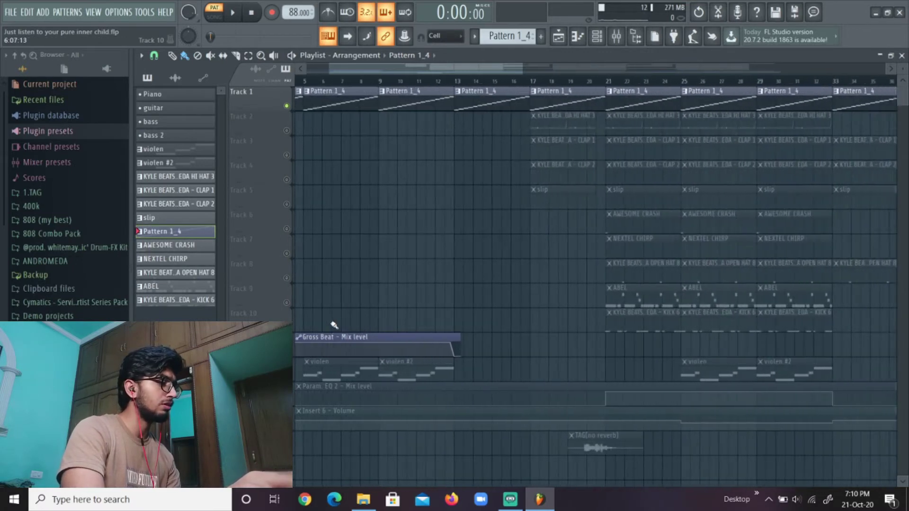
pyautogui.scroll(-2, 384, 329)
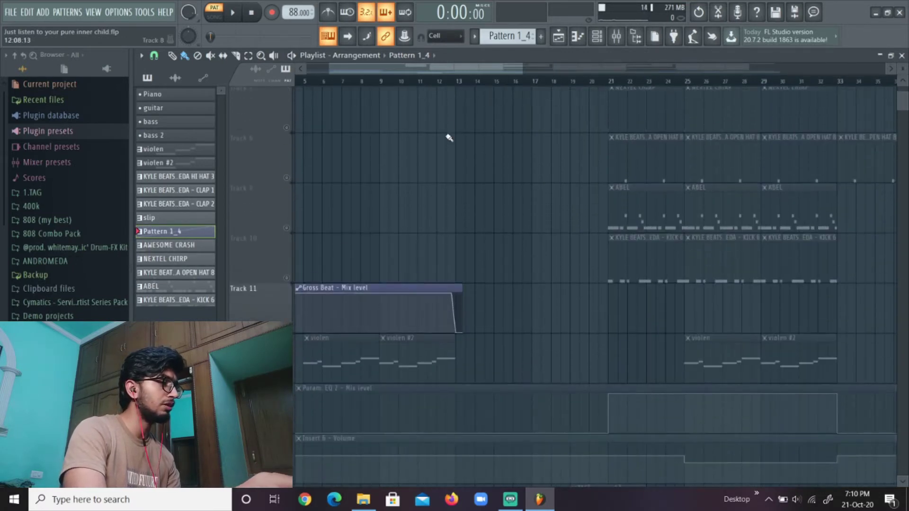
pyautogui.moveTo(469, 71); pyautogui.dragTo(359, 79)
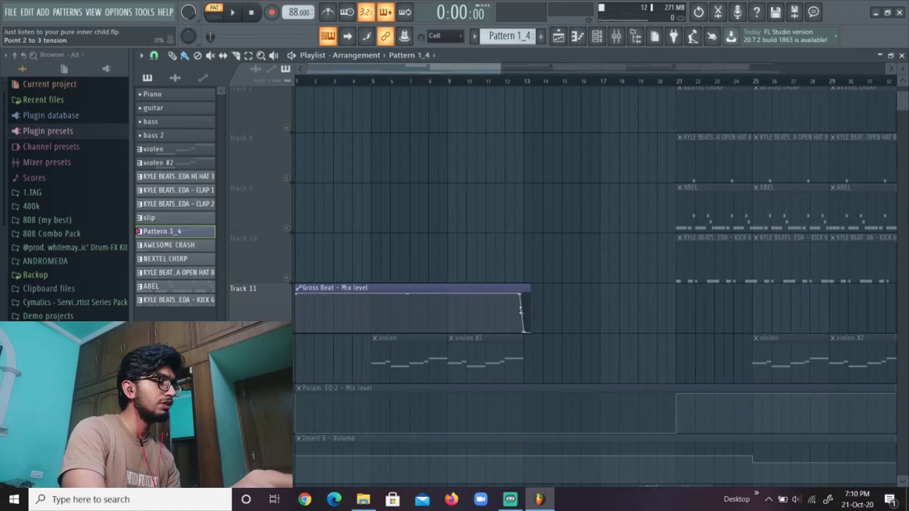
pyautogui.scroll(-4, 495, 256)
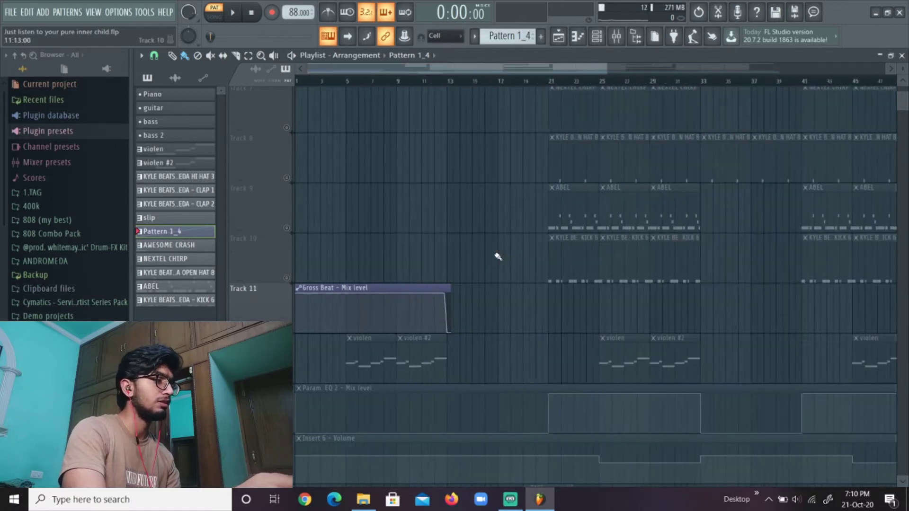
pyautogui.scroll(6, 367, 269)
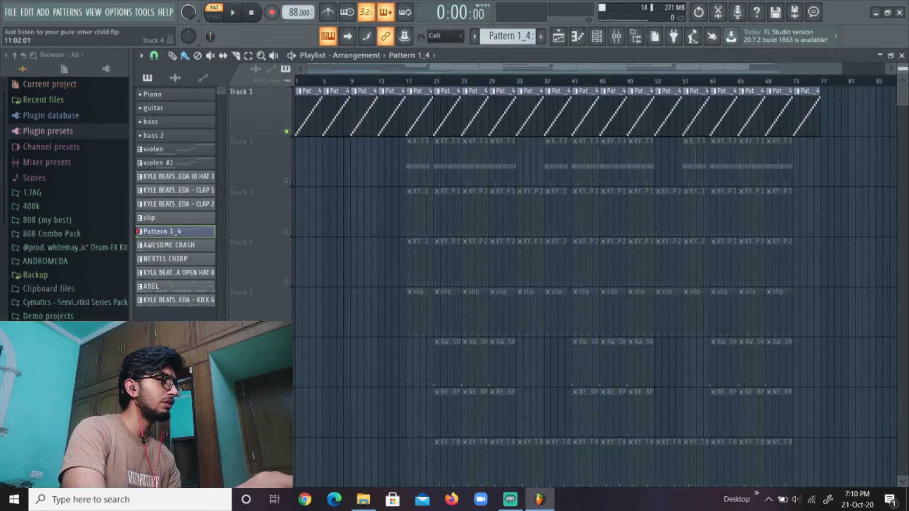
pyautogui.scroll(-3, 430, 186)
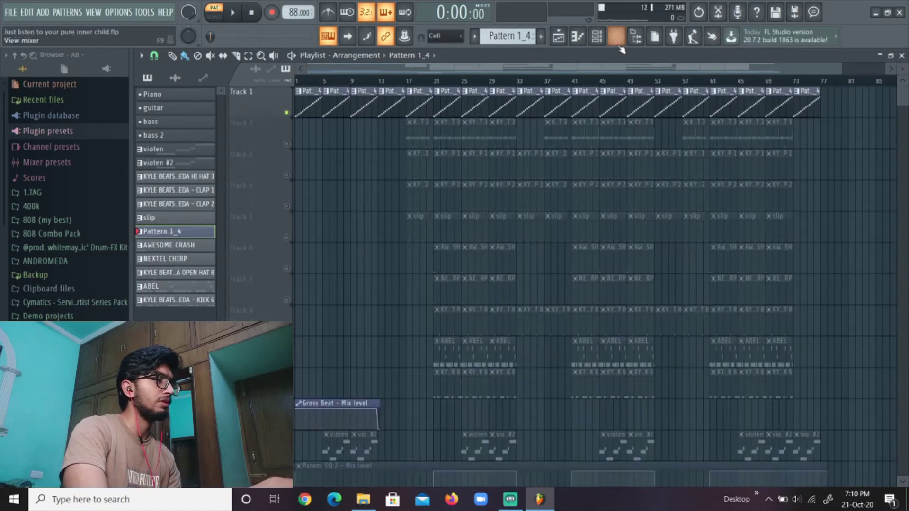
# - Load the Momentary preset in Gross Beat on mixer Insert 6, select the 1/2 Speed time slot, and close the mixer
pyautogui.click(616, 37)
pyautogui.click(817, 91)
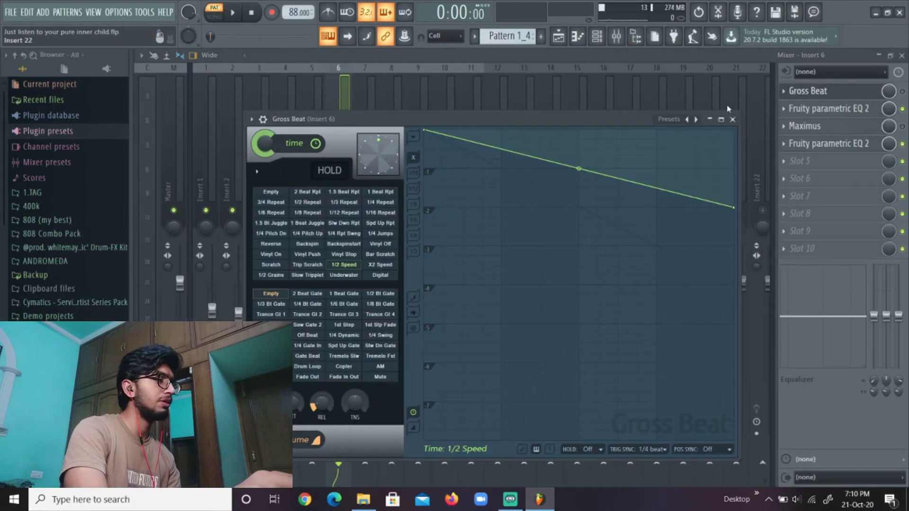
pyautogui.click(251, 119)
pyautogui.moveTo(293, 162)
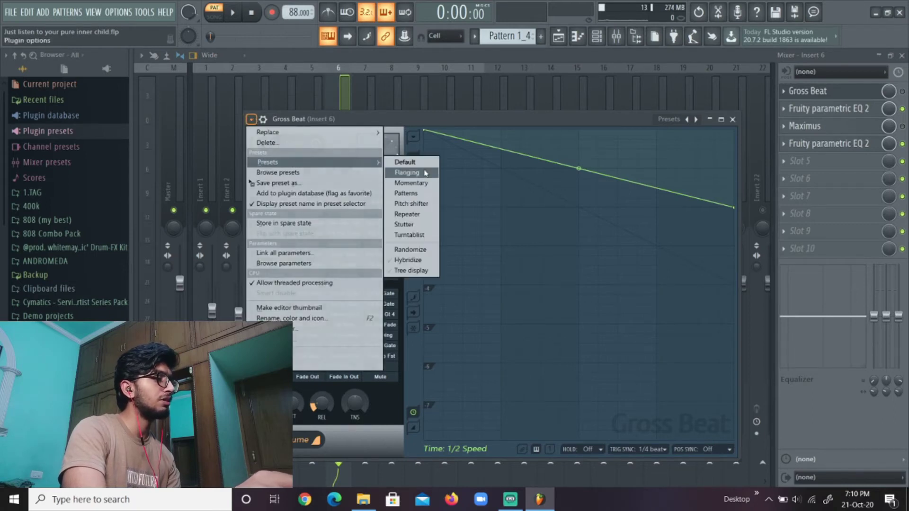
pyautogui.click(407, 184)
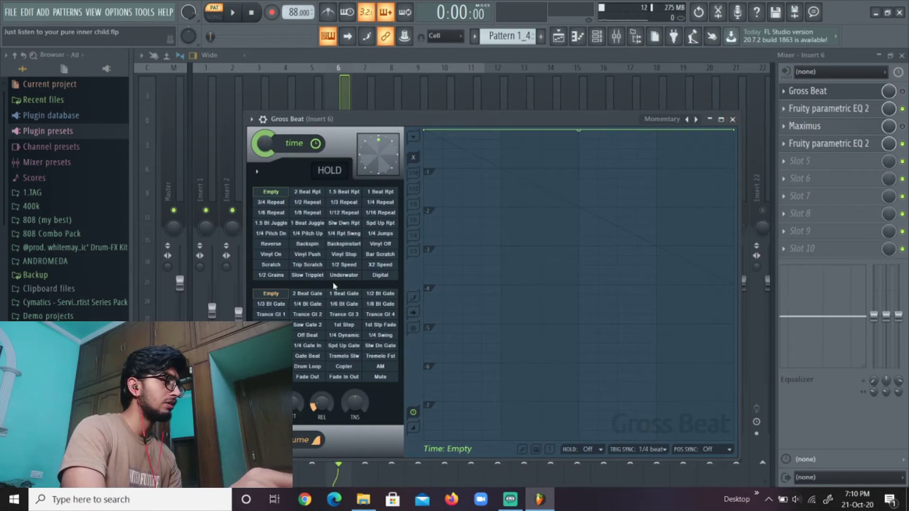
pyautogui.click(344, 266)
pyautogui.click(732, 120)
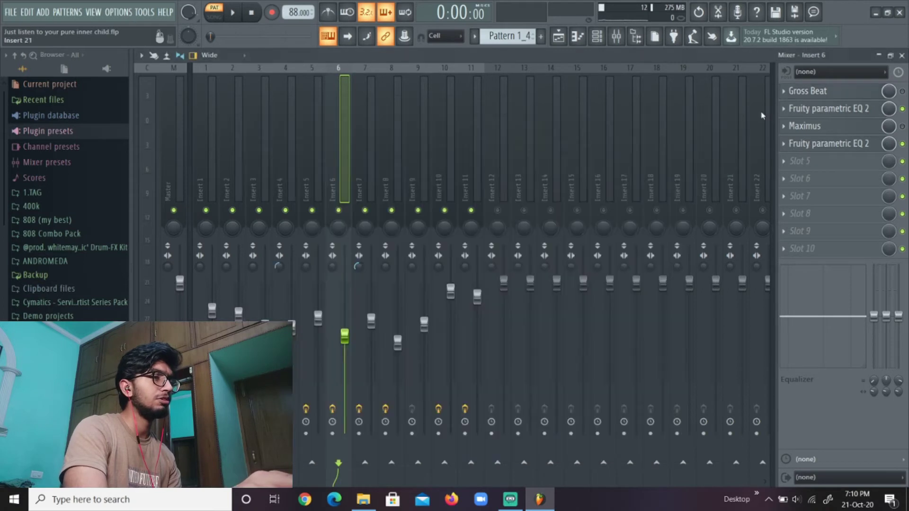
pyautogui.click(902, 56)
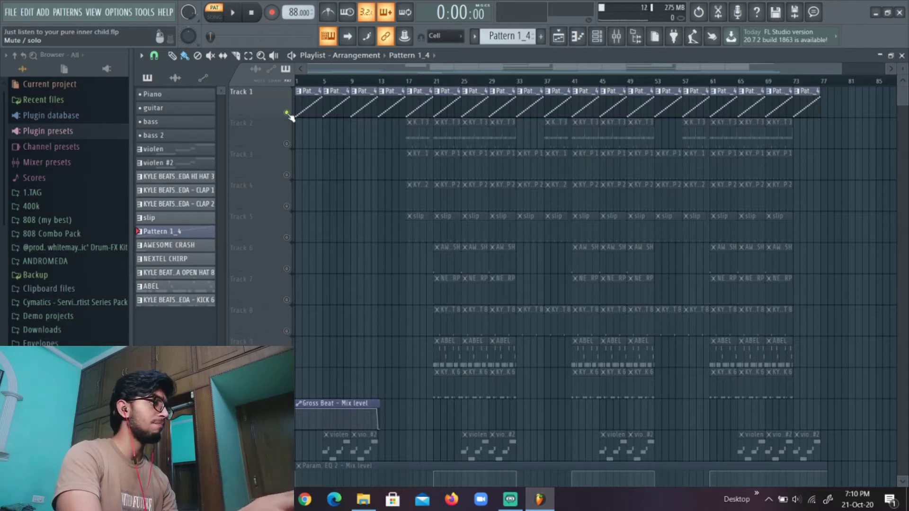
# - Audition Pattern 1_4 and unmute playlist Track 12, which holds the violen clips
pyautogui.press('space')
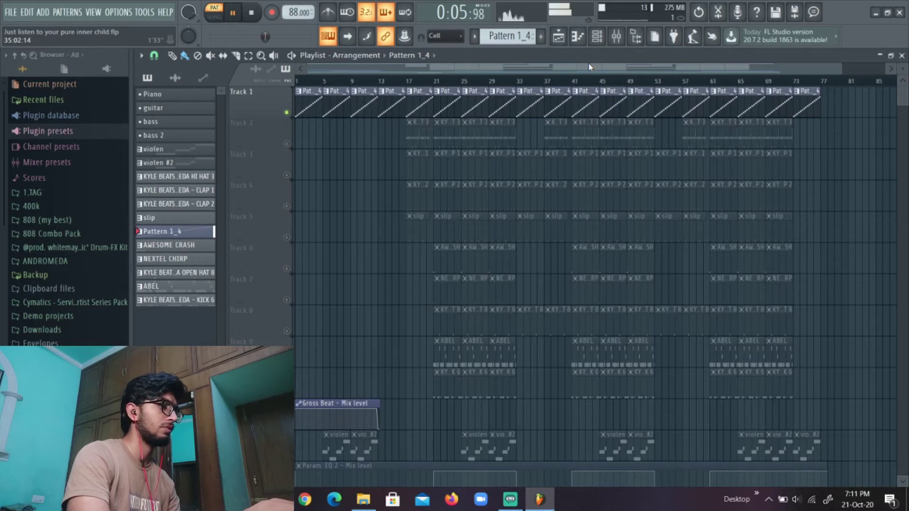
pyautogui.press('space')
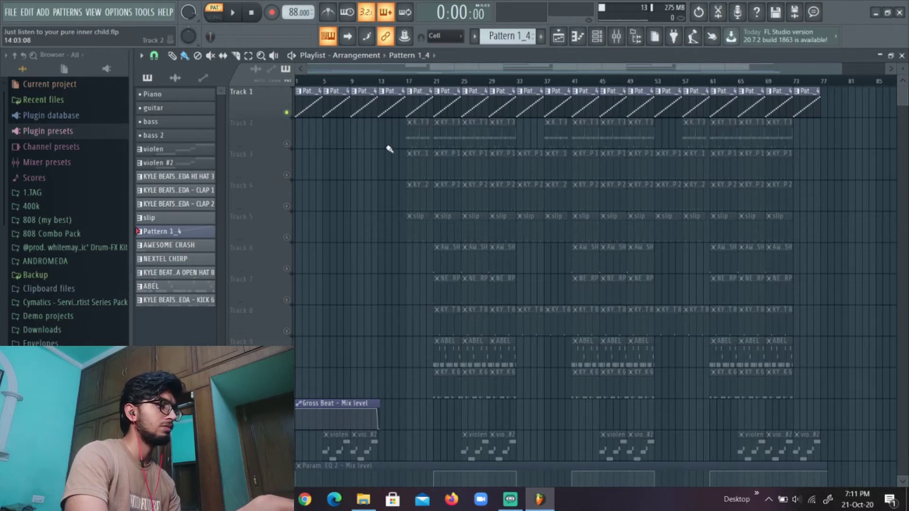
pyautogui.scroll(-4, 450, 196)
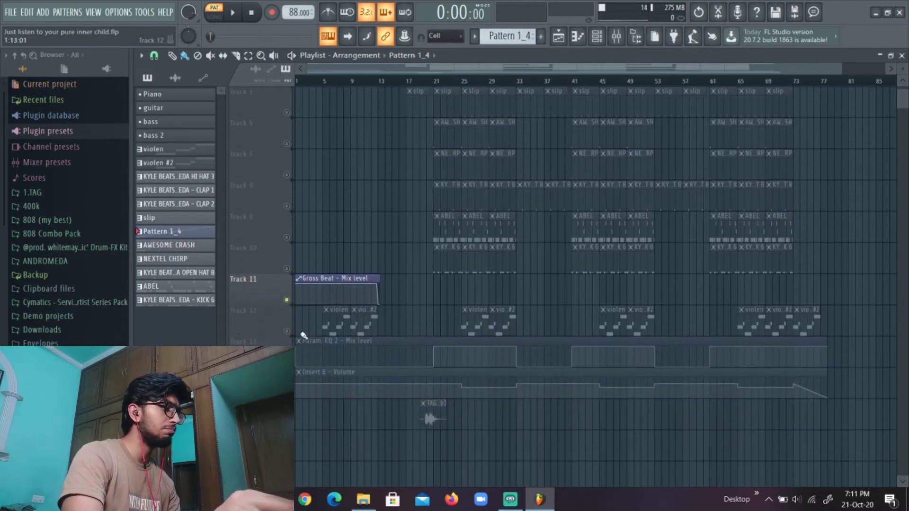
pyautogui.click(286, 330)
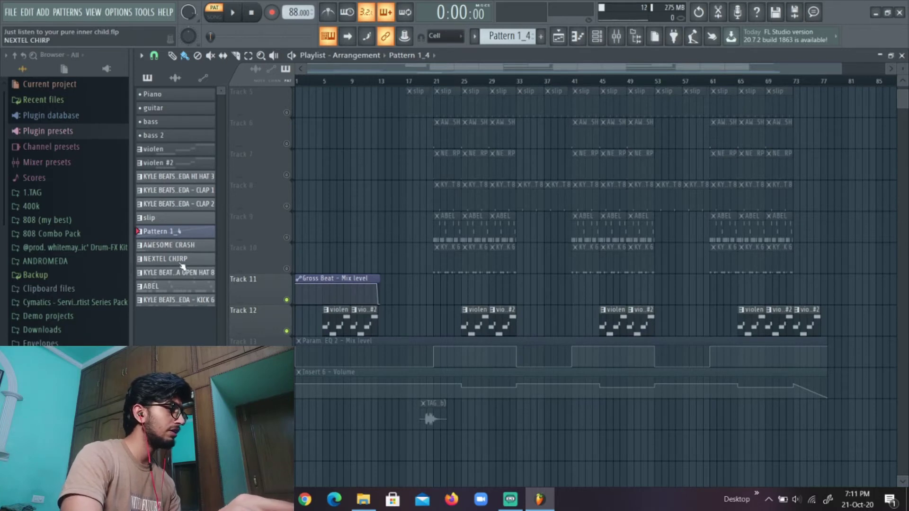
# - Audition the violen pattern from the channel rack and show its Nexus instrument with the ST Dark Cellos preset
pyautogui.click(188, 150)
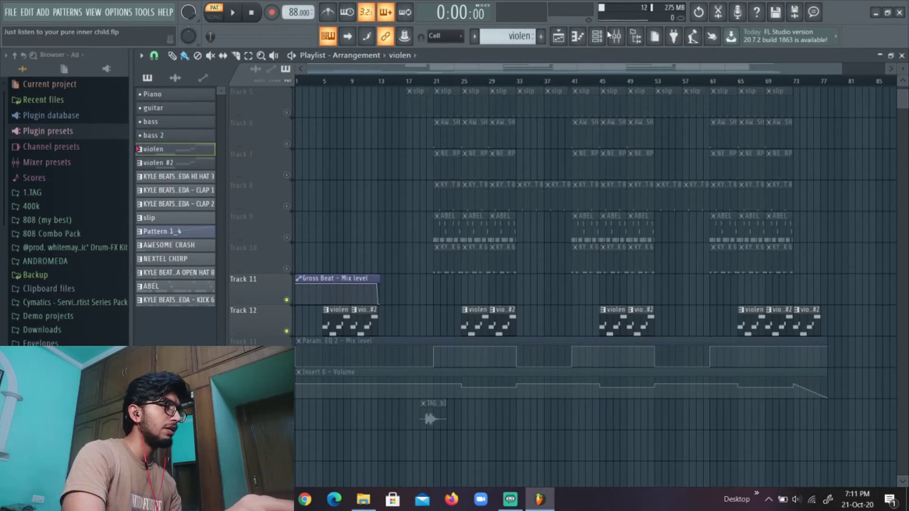
pyautogui.click(599, 36)
pyautogui.press('space')
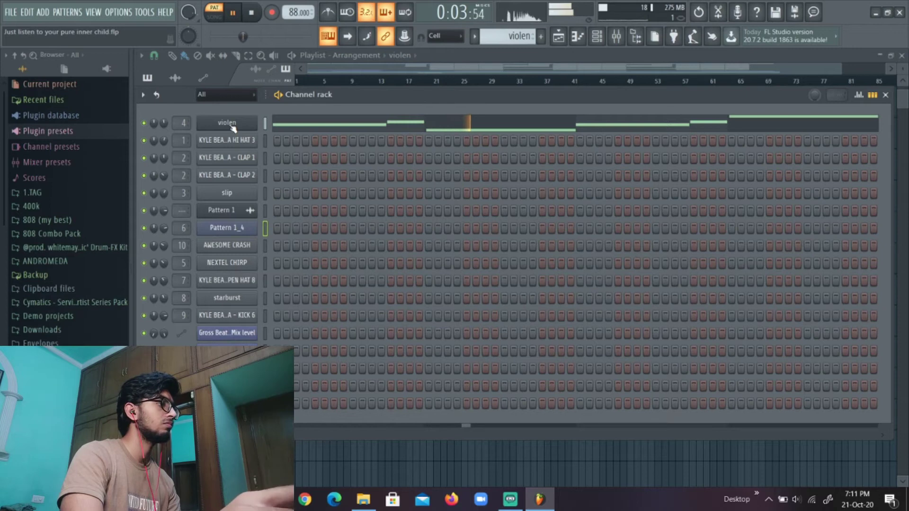
pyautogui.click(232, 126)
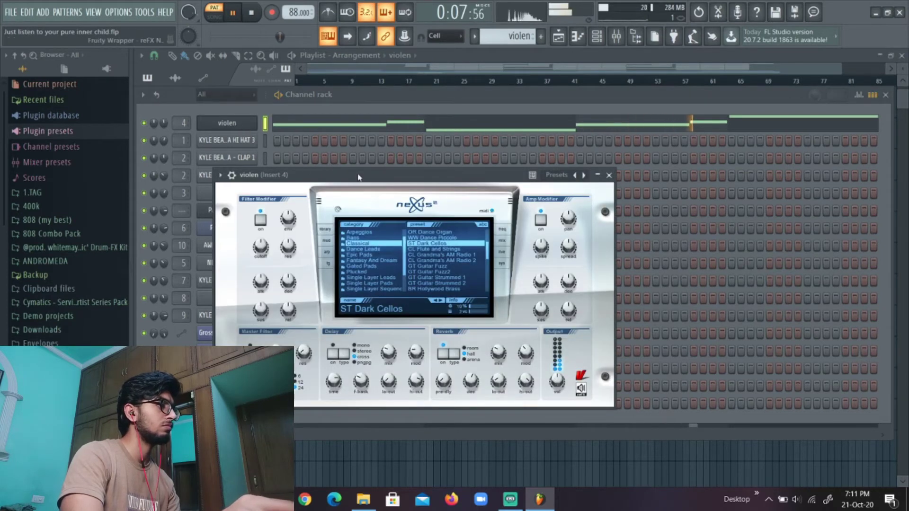
pyautogui.moveTo(358, 177); pyautogui.dragTo(355, 126)
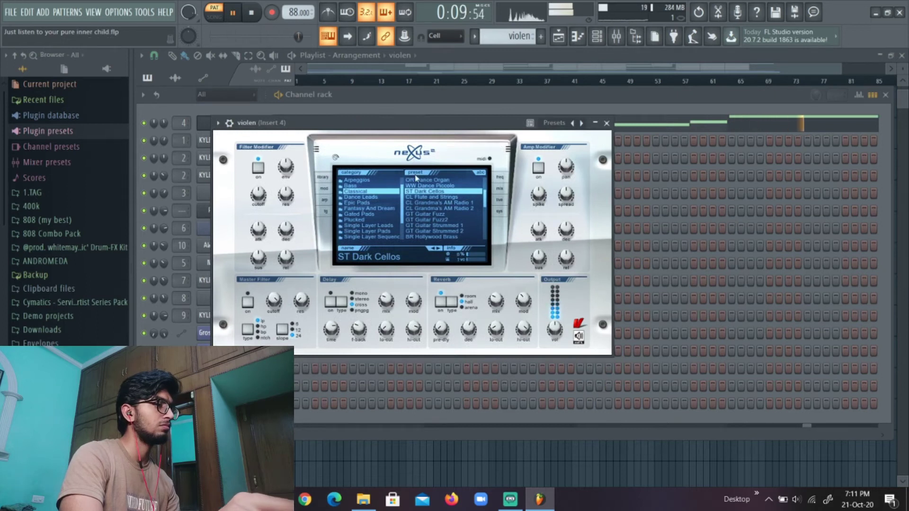
pyautogui.press('space')
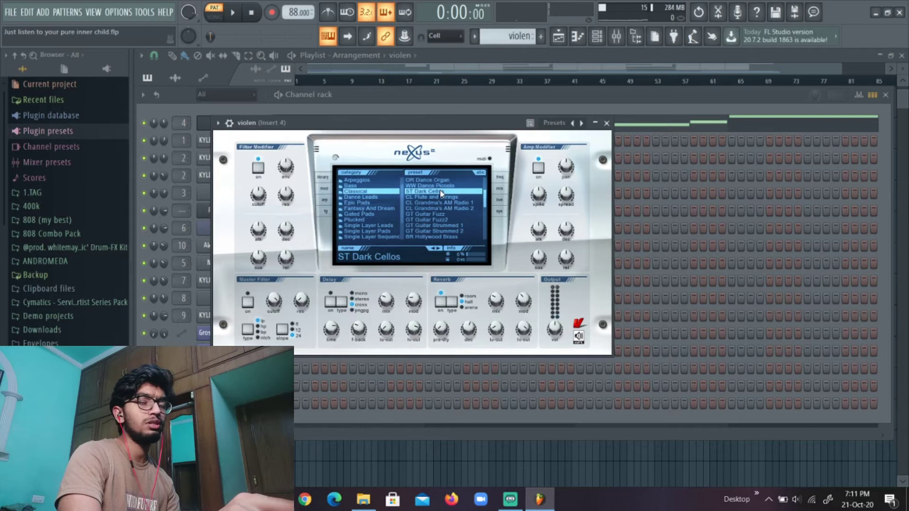
# - Close the Nexus window, inspect the violen pattern's notes in the piano roll, and return to the playlist
pyautogui.moveTo(437, 125); pyautogui.dragTo(609, 153)
pyautogui.click(640, 137)
pyautogui.rightClick(227, 132)
pyautogui.click(305, 125)
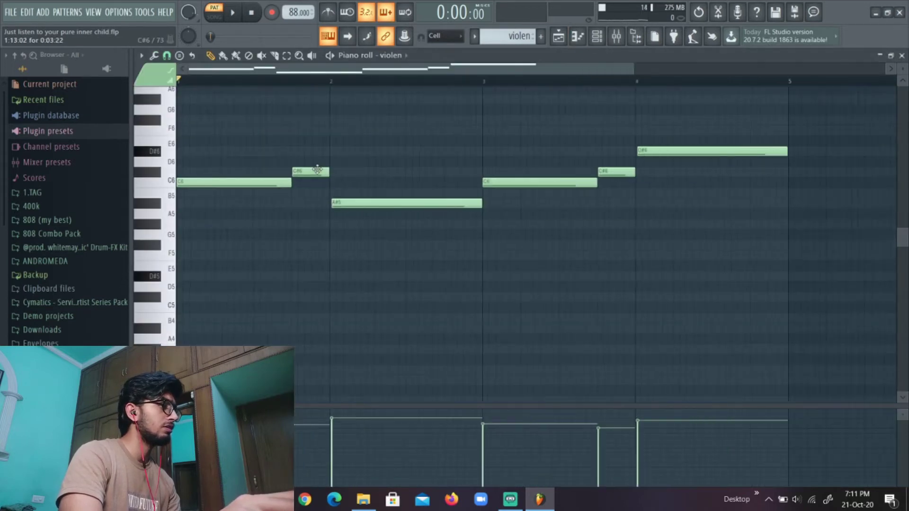
pyautogui.scroll(-3, 317, 171)
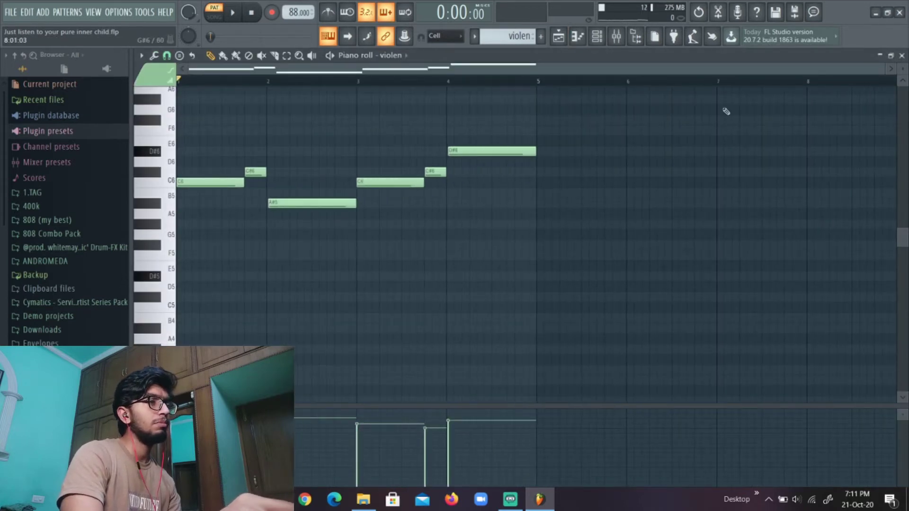
pyautogui.click(901, 56)
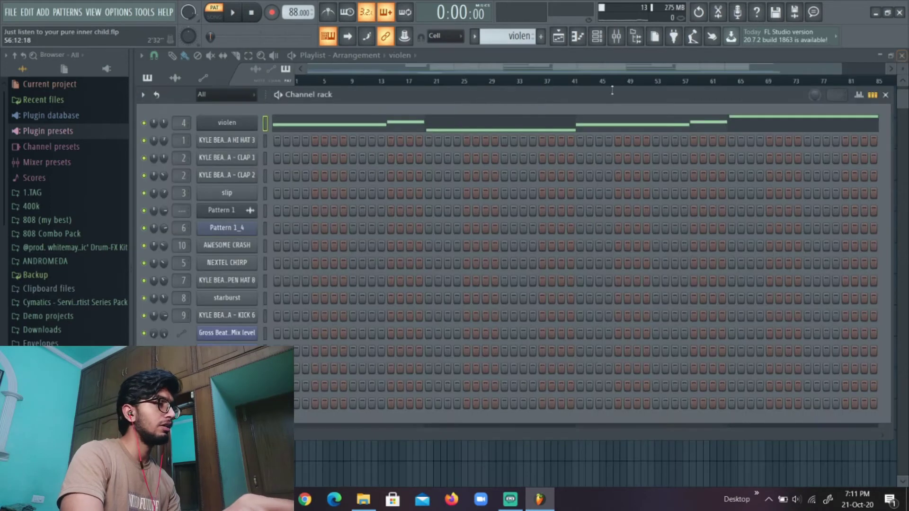
pyautogui.click(885, 96)
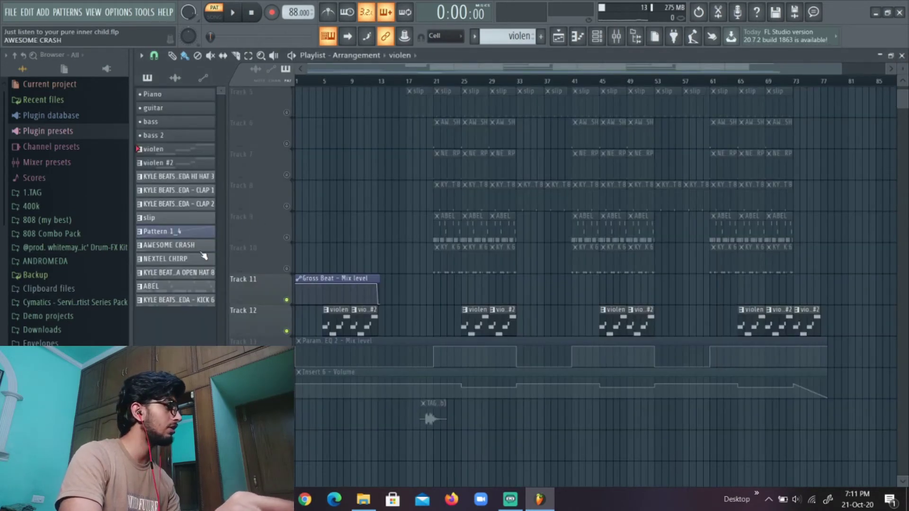
# - Inspect and audition the violen #2 pattern's notes in the piano roll, and return to the playlist
pyautogui.click(185, 162)
pyautogui.click(598, 38)
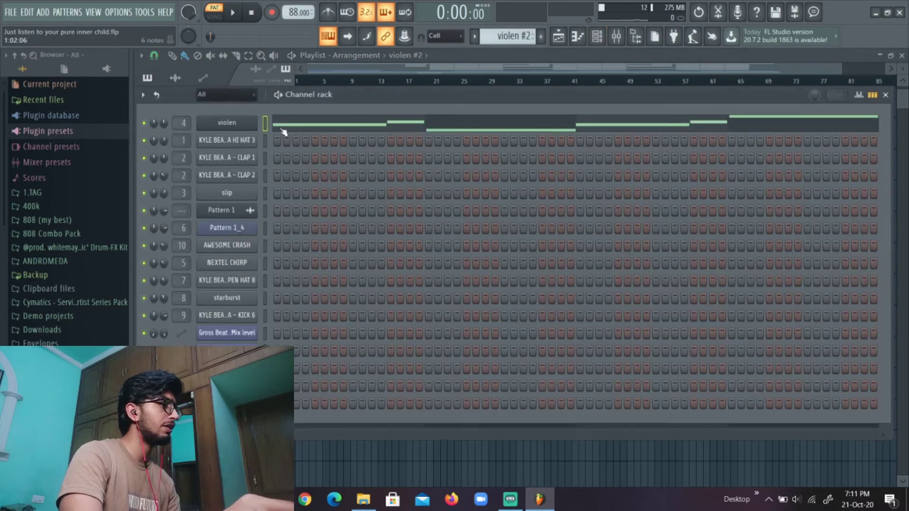
pyautogui.rightClick(242, 125)
pyautogui.click(277, 122)
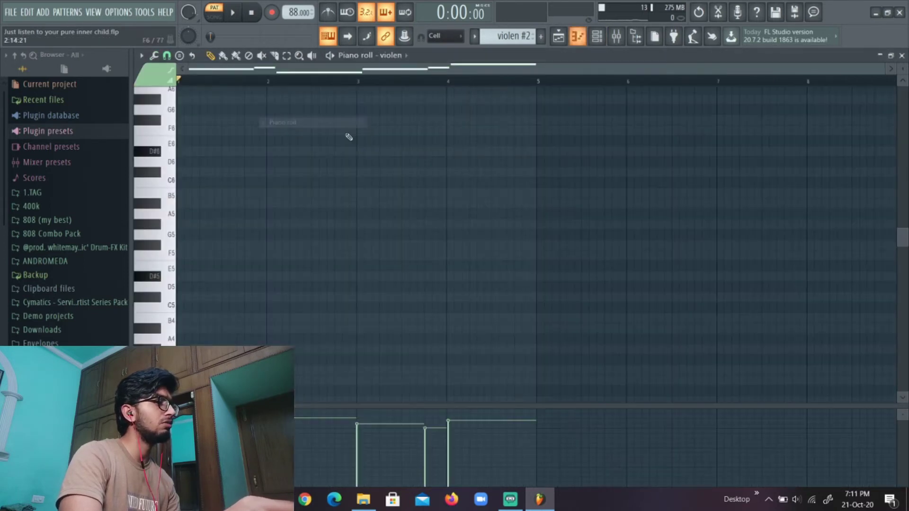
pyautogui.scroll(6, 374, 156)
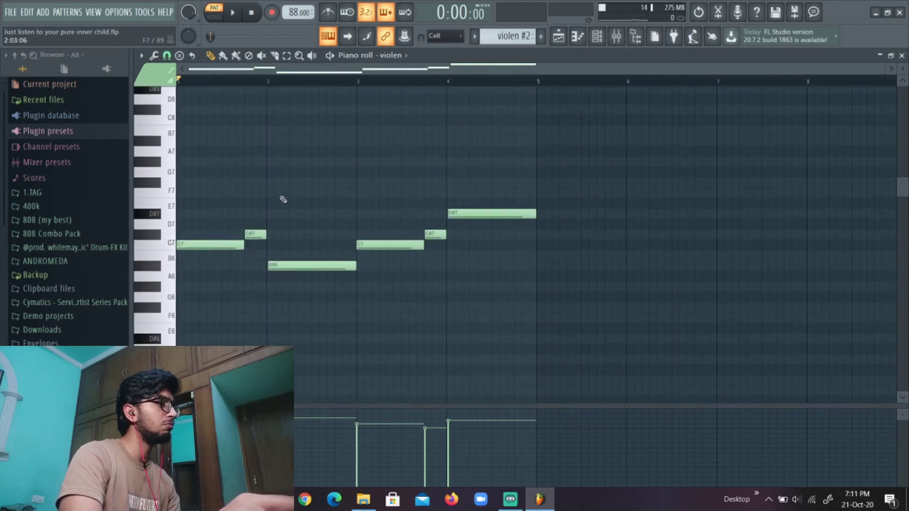
pyautogui.press('space')
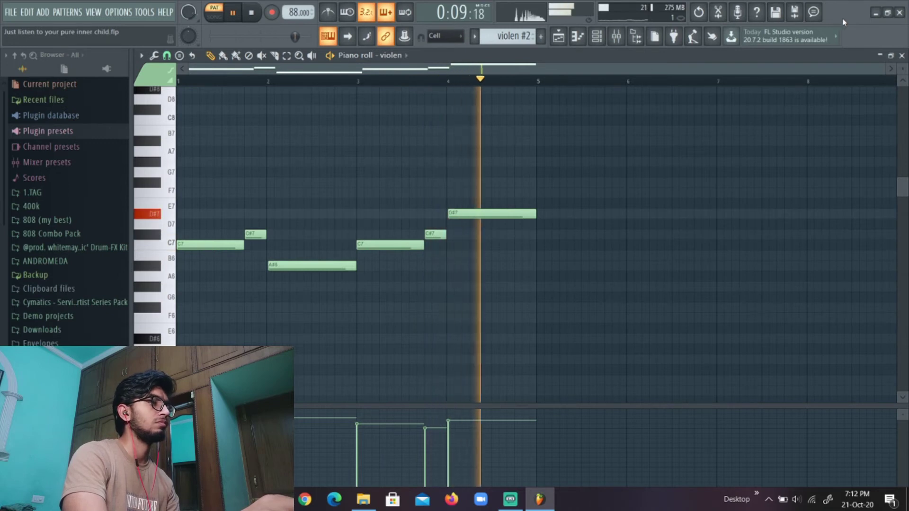
pyautogui.press('space')
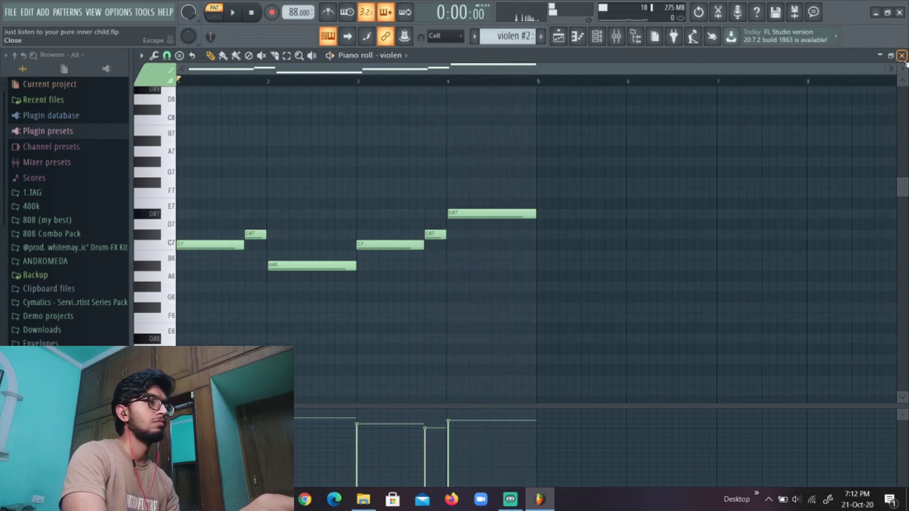
pyautogui.click(903, 56)
pyautogui.click(887, 95)
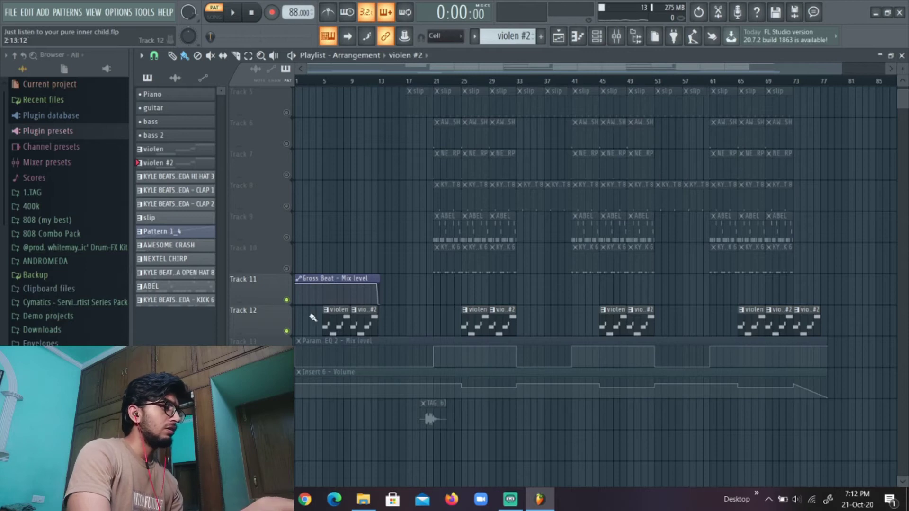
# - Unmute Tracks 13 and 14 with the Param. EQ 2 - Mix level and Insert 6 - Volume automation clips, and review their curves
pyautogui.scroll(4, 348, 290)
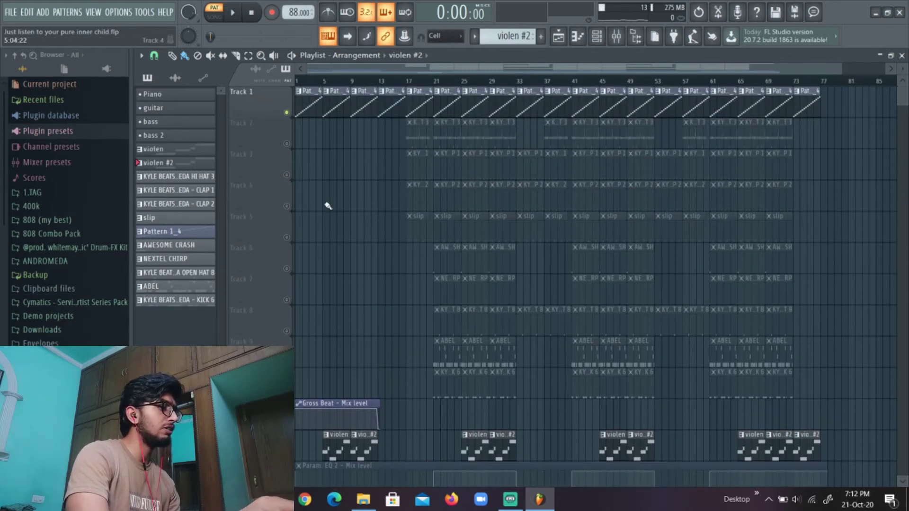
pyautogui.scroll(-3, 327, 208)
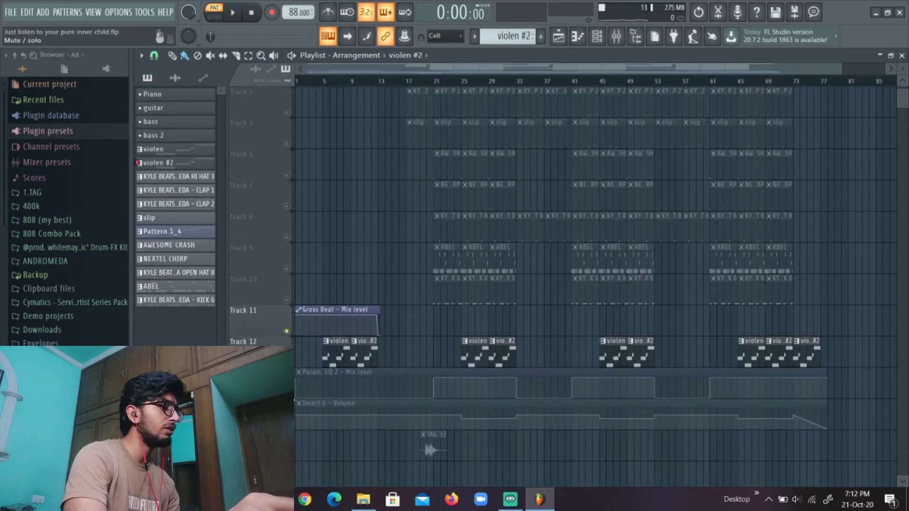
pyautogui.click(293, 425)
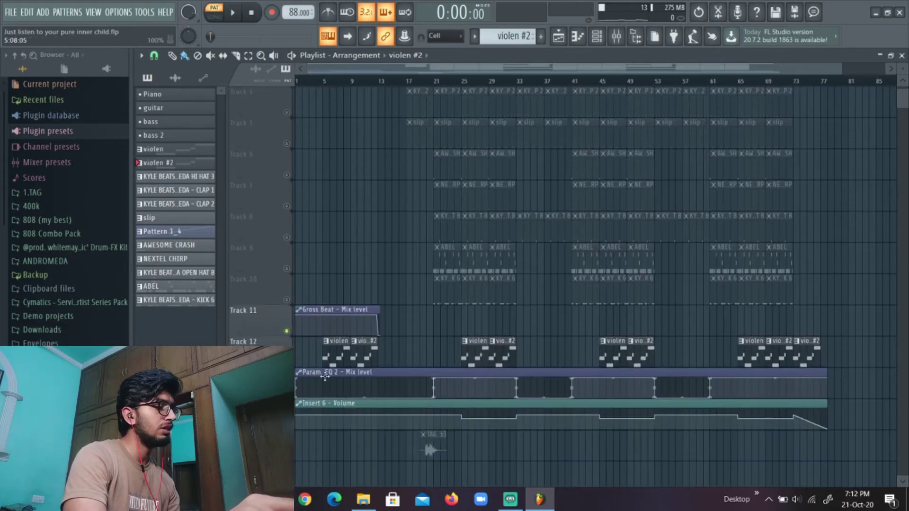
pyautogui.scroll(2, 306, 374)
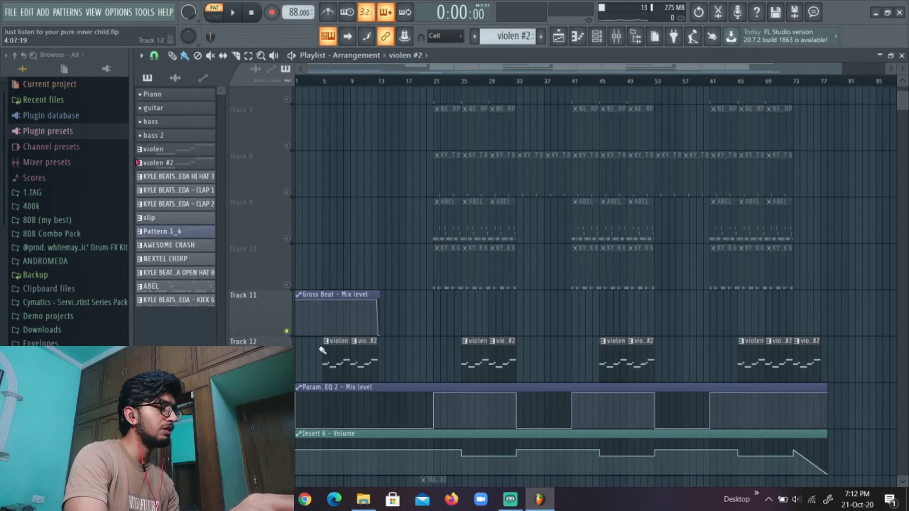
pyautogui.scroll(-2, 322, 351)
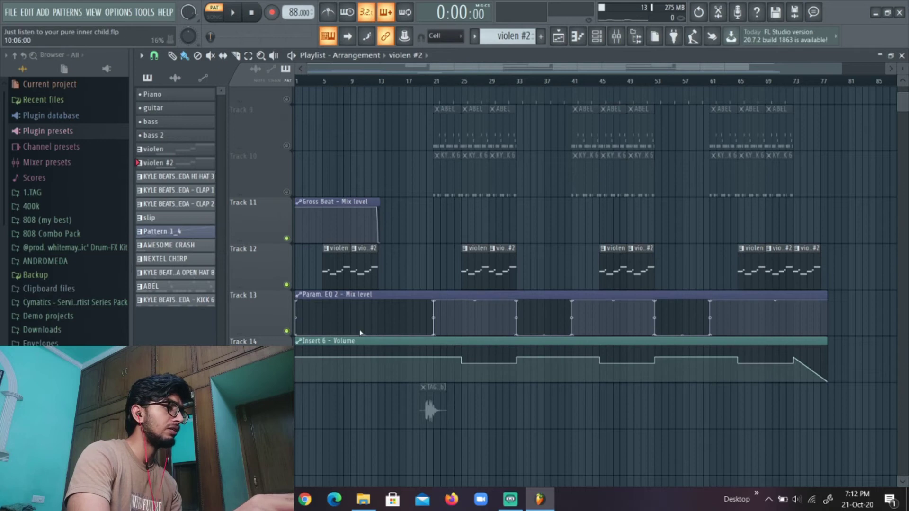
pyautogui.scroll(1, 468, 409)
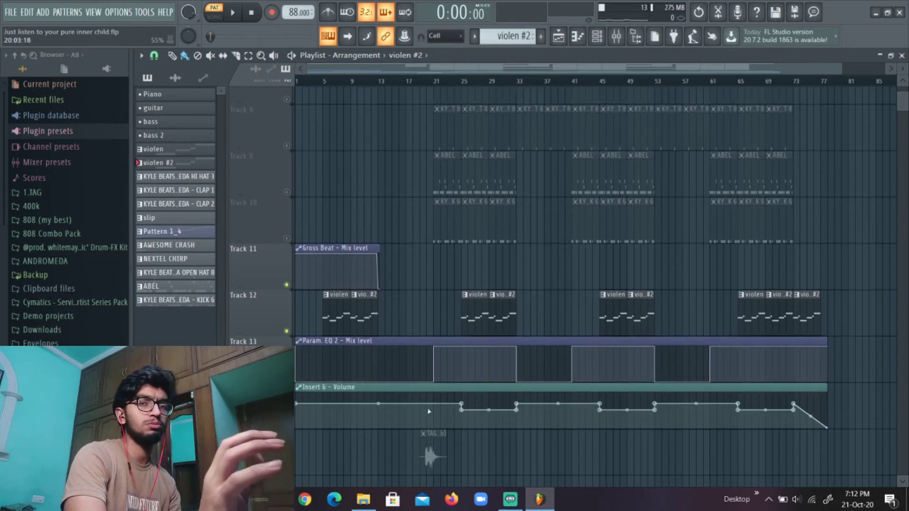
pyautogui.scroll(8, 417, 397)
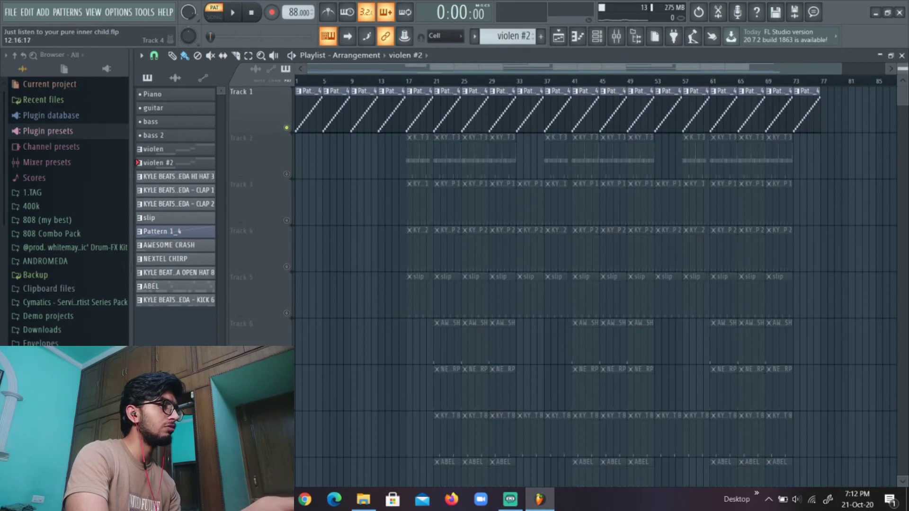
# - Audition the arrangement in song mode from the start, and replay it from bar 13 where the Gross Beat automation ends
pyautogui.scroll(-3, 592, 284)
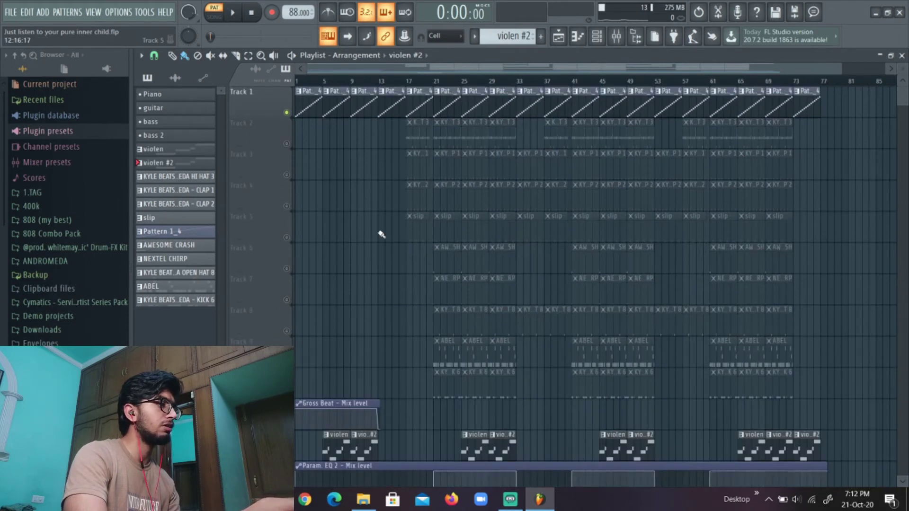
pyautogui.click(215, 18)
pyautogui.press('space')
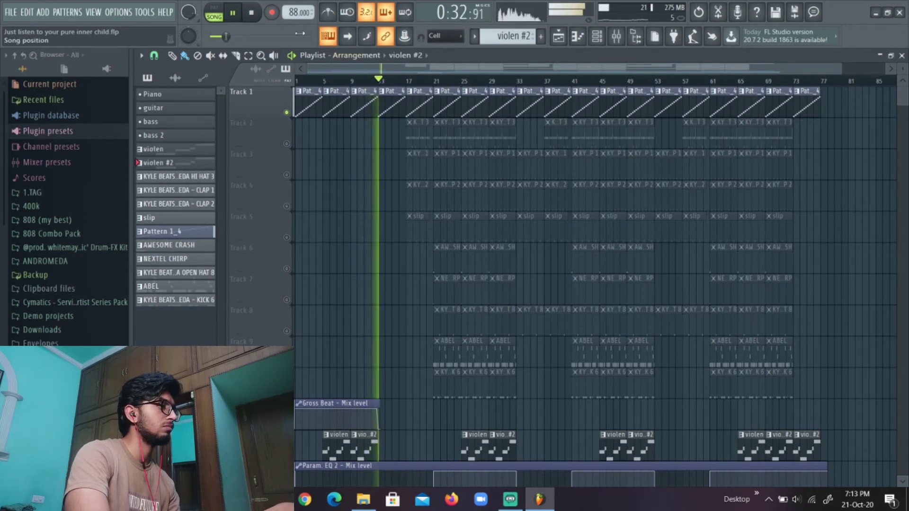
pyautogui.click(229, 14)
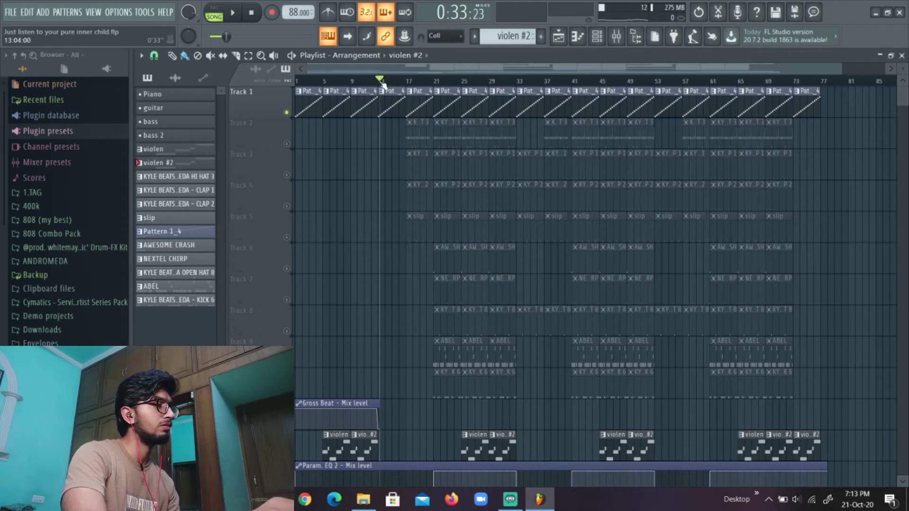
pyautogui.press('space')
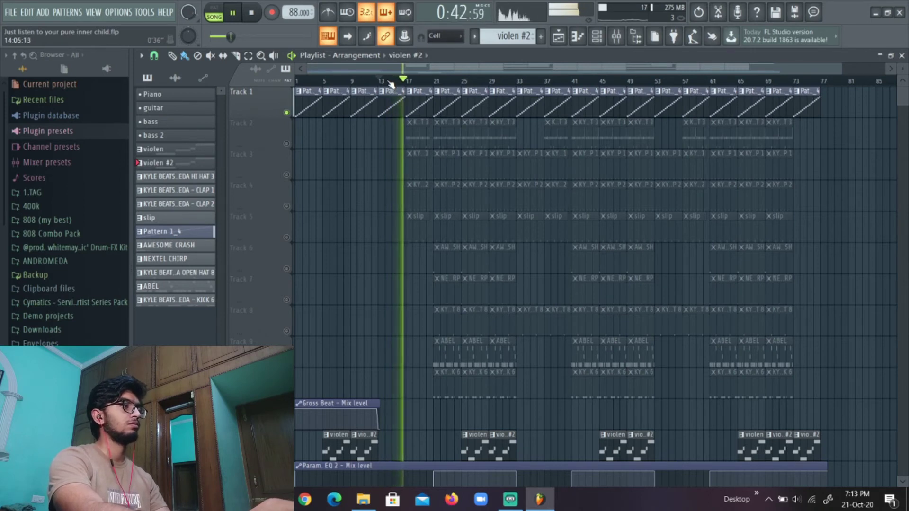
pyautogui.press('space')
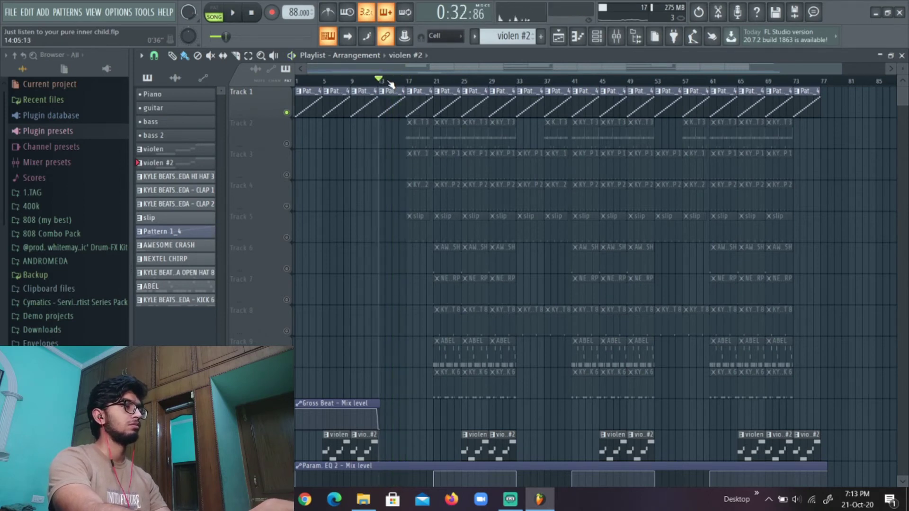
# - Unmute Track 2 and open the KYLE BEATS - ANDROMEDA HI HAT 3 pattern's notes in the piano roll
pyautogui.click(286, 144)
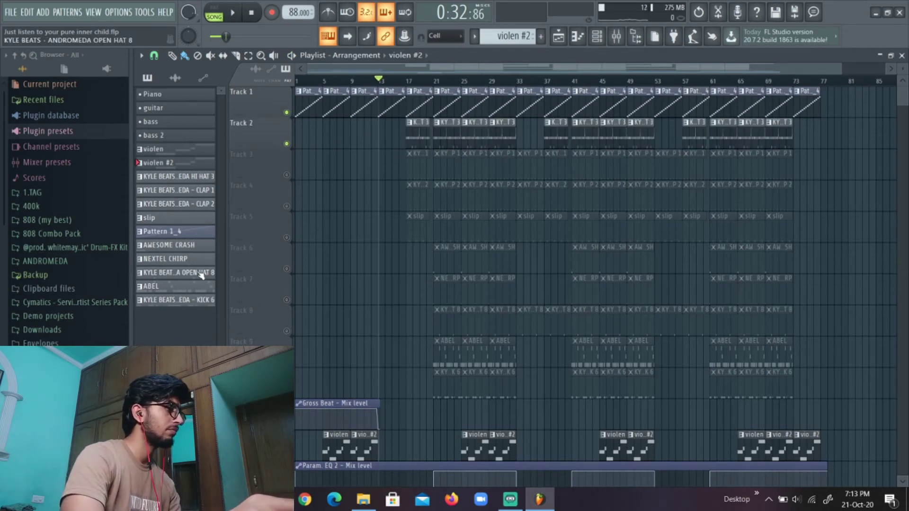
pyautogui.click(187, 180)
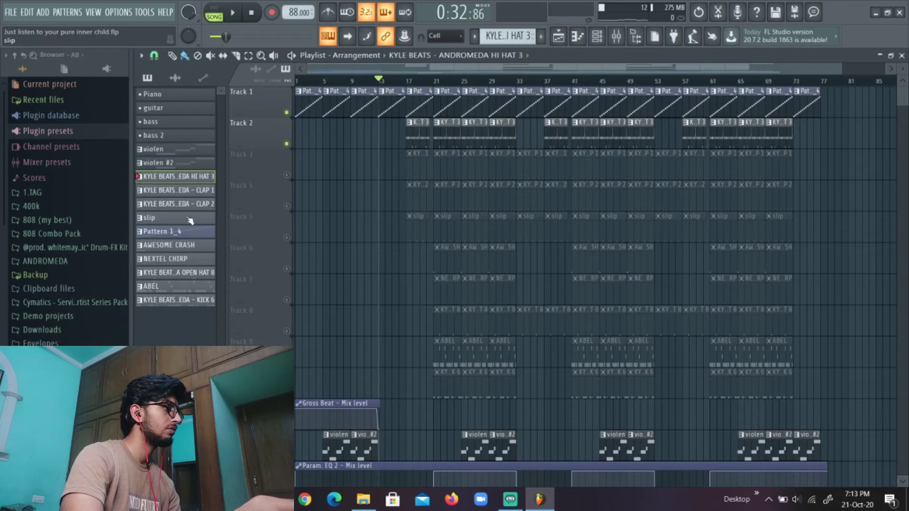
pyautogui.click(597, 36)
pyautogui.press('l')
pyautogui.rightClick(257, 138)
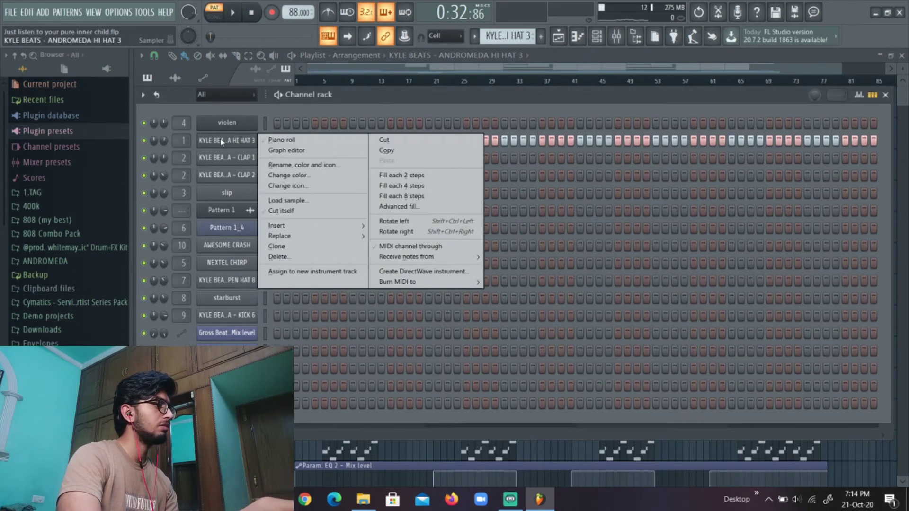
pyautogui.click(265, 138)
pyautogui.scroll(-4, 334, 175)
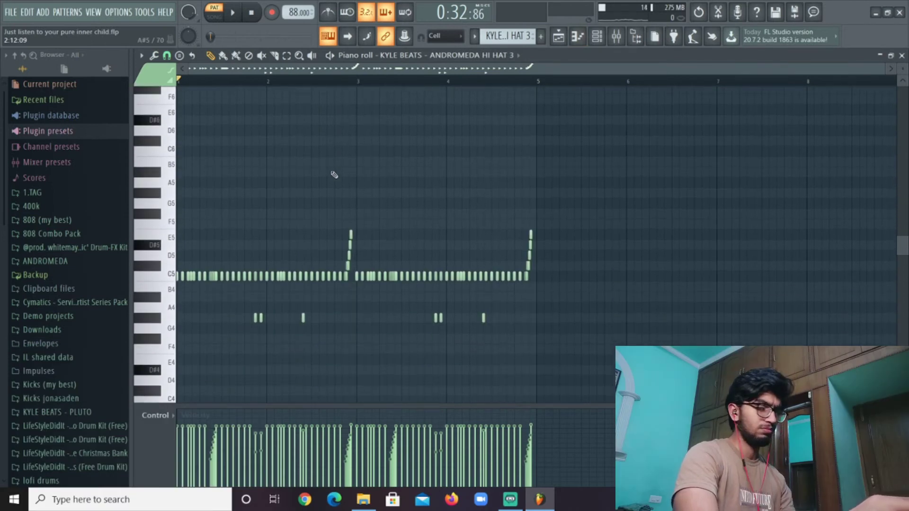
# - Audition the hi-hat pattern with its rolls and return to the channel rack
pyautogui.press('space')
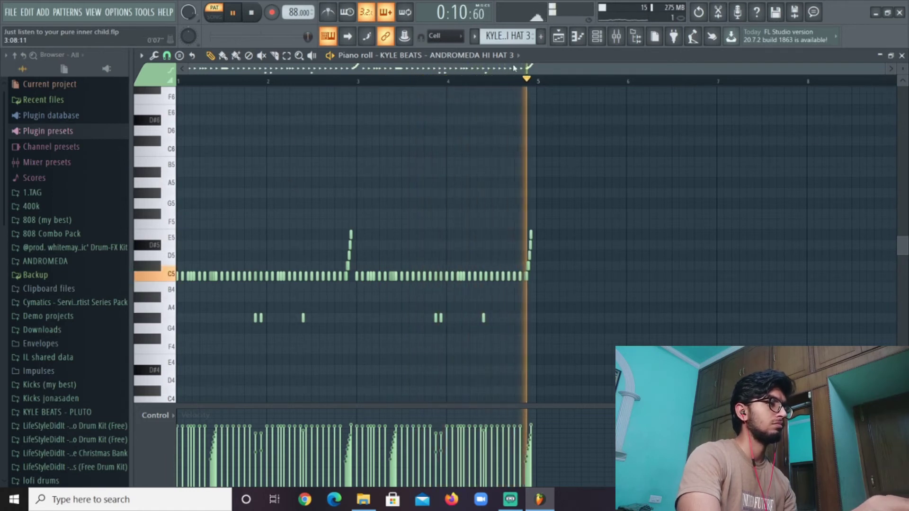
pyautogui.press('space')
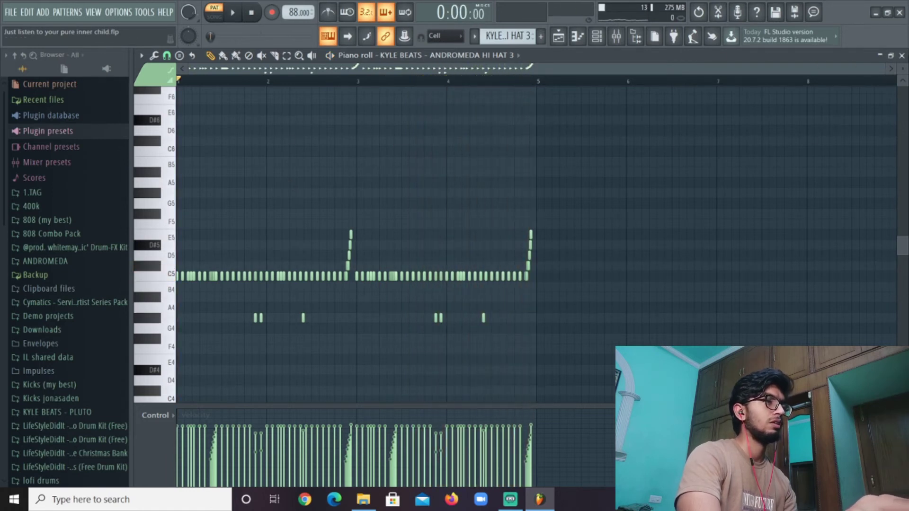
pyautogui.click(901, 56)
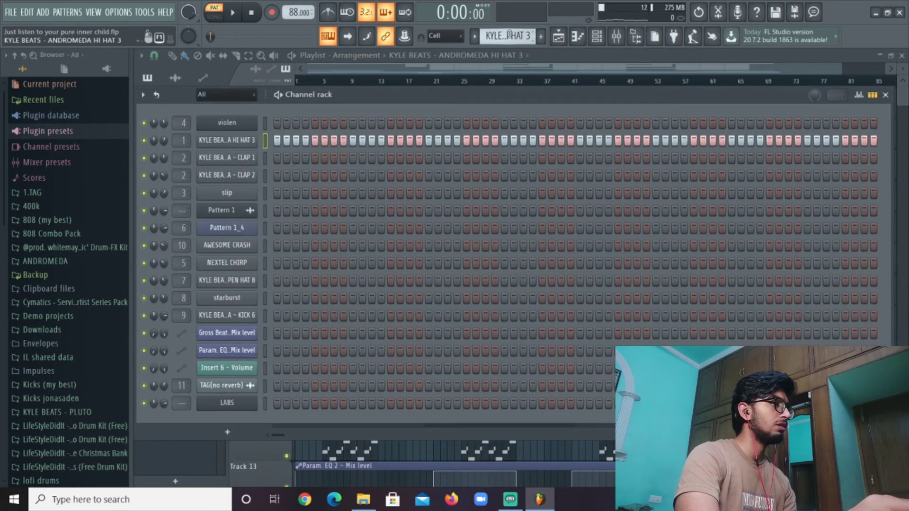
# - Audition the KYLE BEATS ANDROMEDA - CLAP 1 and CLAP 2 patterns in the channel rack
pyautogui.click(473, 36)
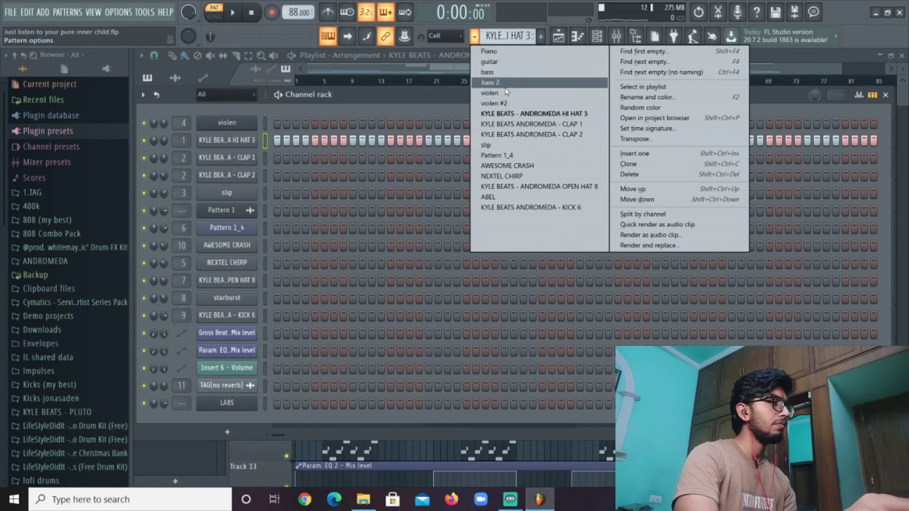
pyautogui.click(510, 124)
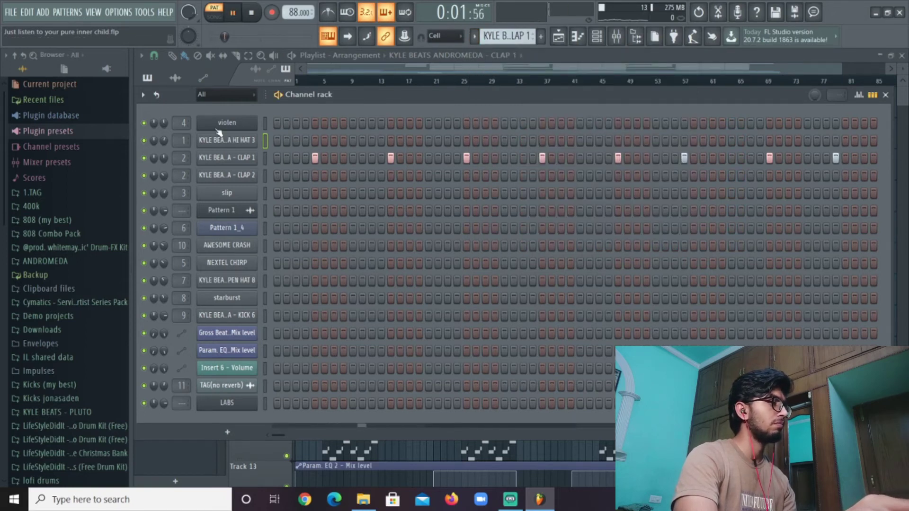
pyautogui.press('space')
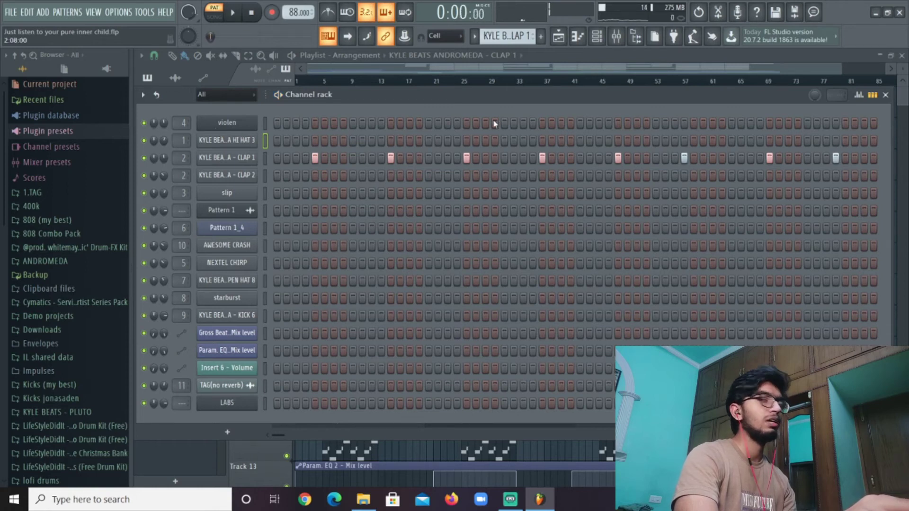
pyautogui.click(477, 40)
pyautogui.click(519, 135)
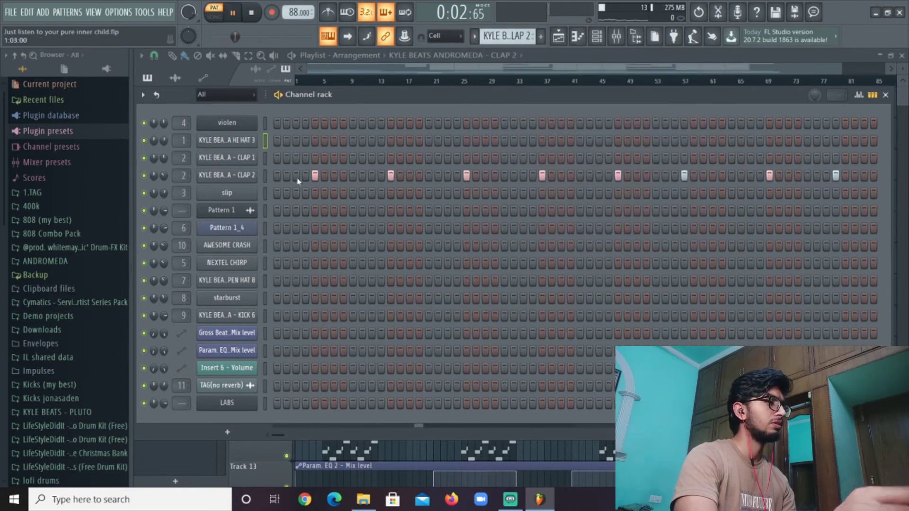
pyautogui.press('space')
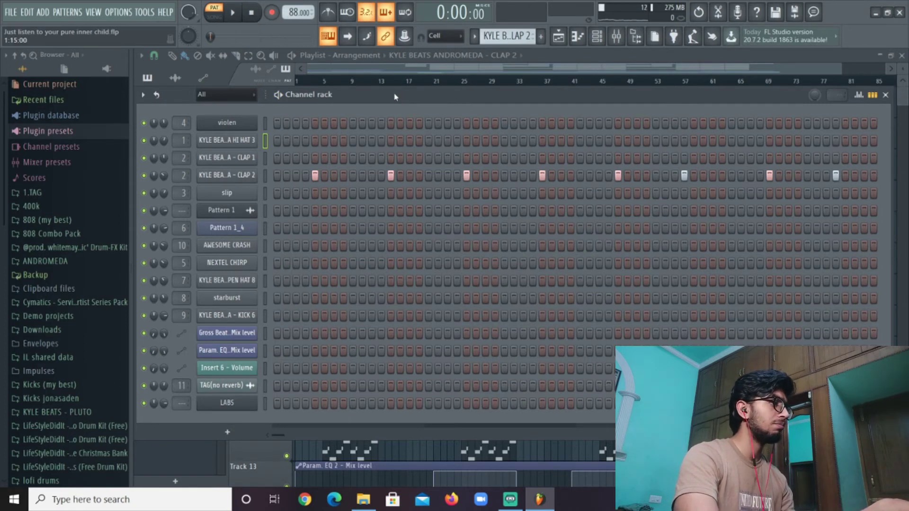
# - Audition the slip pattern and the AWESOME CRASH pattern in the channel rack
pyautogui.click(473, 36)
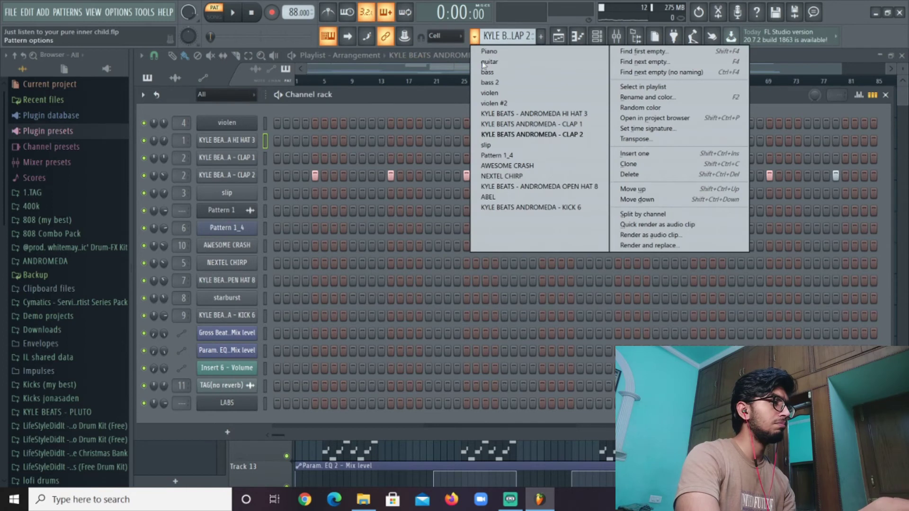
pyautogui.click(504, 147)
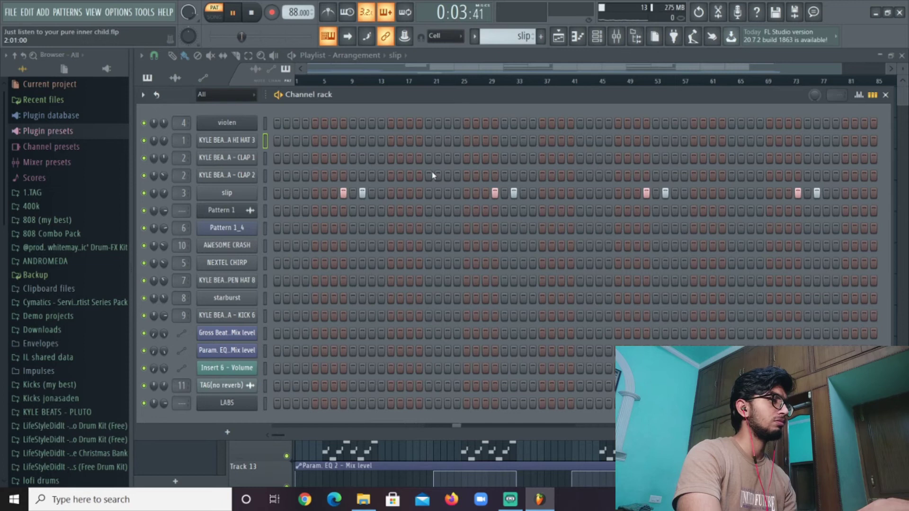
pyautogui.press('space')
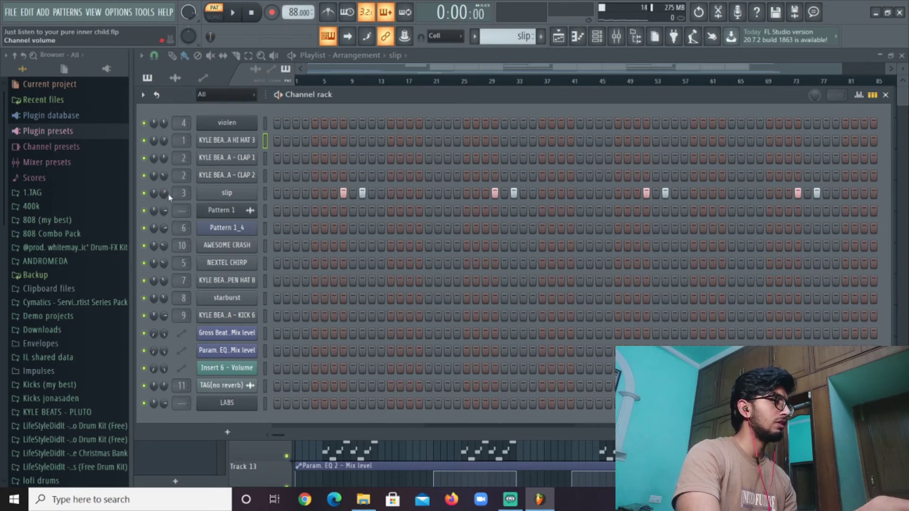
pyautogui.click(473, 36)
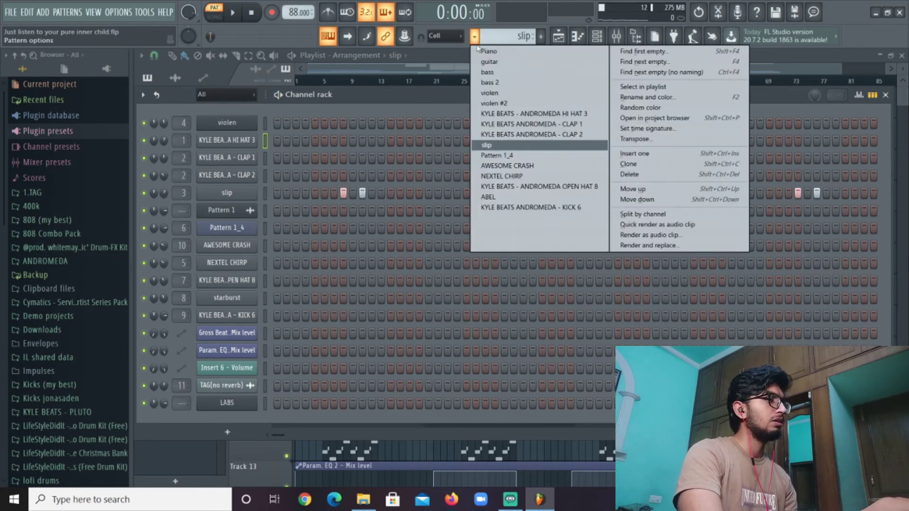
pyautogui.click(506, 166)
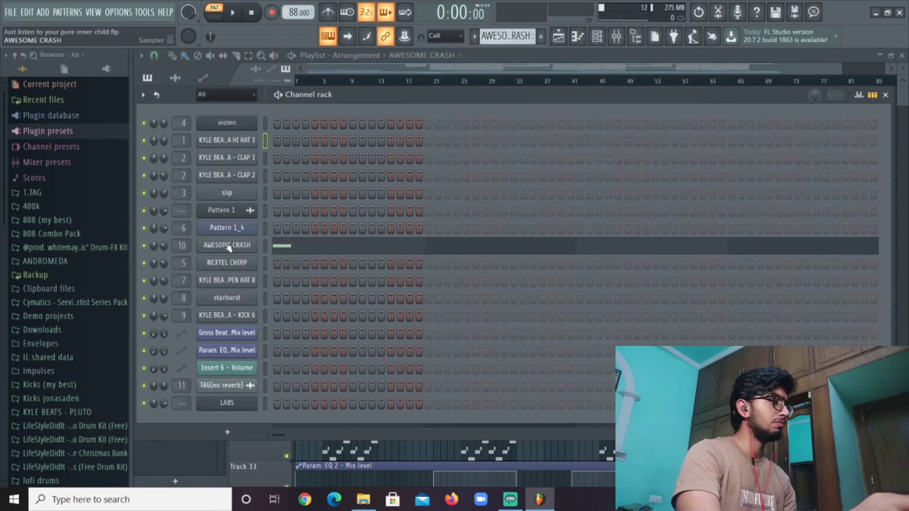
pyautogui.press('space')
pyautogui.press('space')
# - Show the NEXTEL CHIRP pattern's steps and audition the KYLE BEATS - ANDROMEDA OPEN HAT 8 pattern
pyautogui.click(505, 35)
pyautogui.click(507, 176)
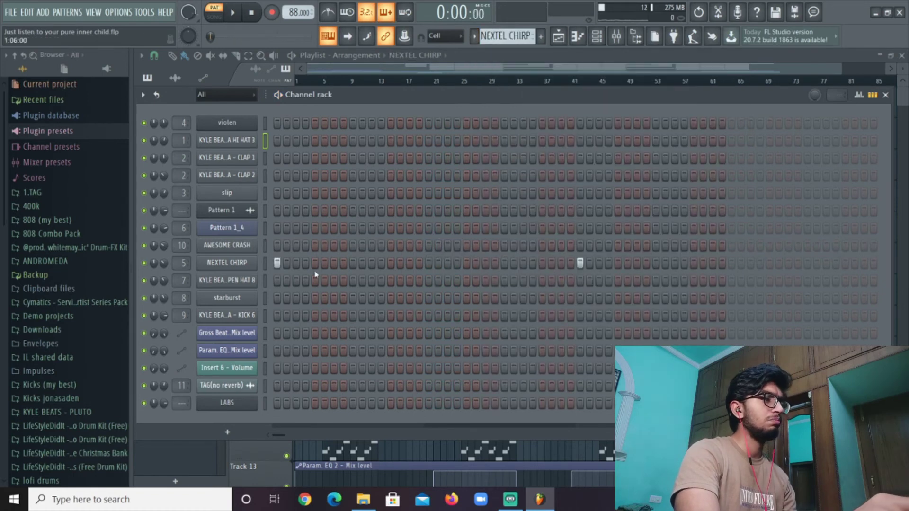
pyautogui.click(474, 36)
pyautogui.click(509, 190)
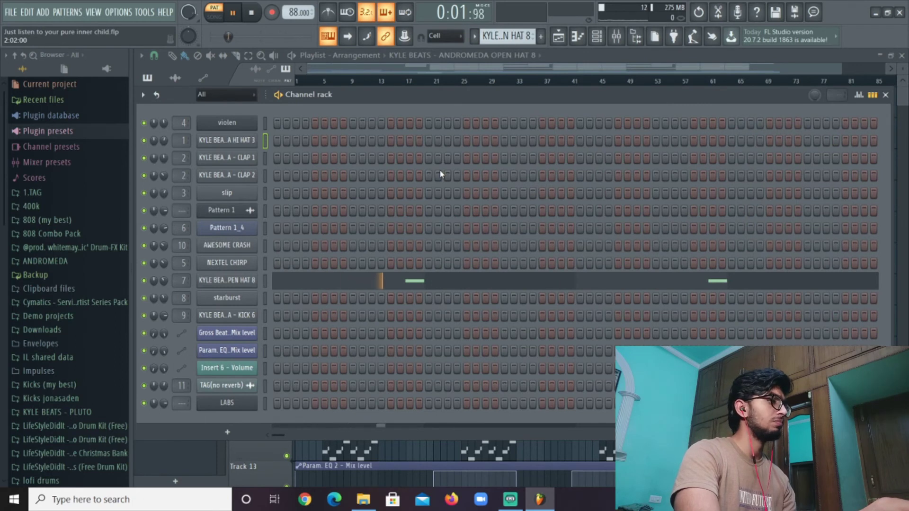
pyautogui.press('space')
# - Audition the ABEL pattern, inspect its starburst notes in the piano roll, and return to the channel rack
pyautogui.click(474, 36)
pyautogui.click(513, 198)
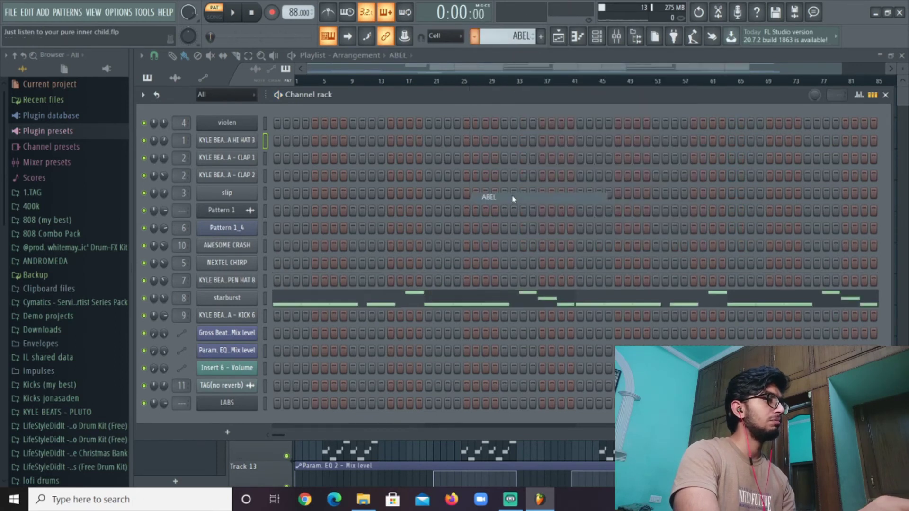
pyautogui.press('space')
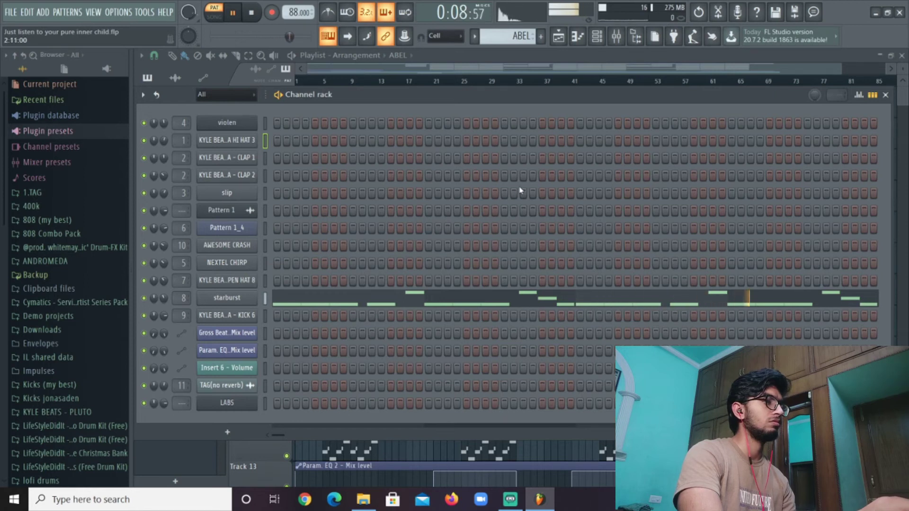
pyautogui.rightClick(247, 299)
pyautogui.click(267, 305)
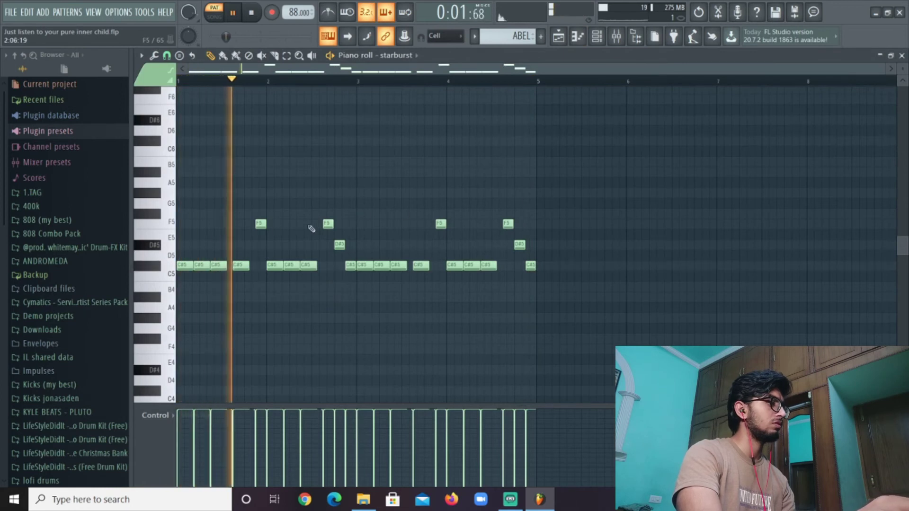
pyautogui.press('space')
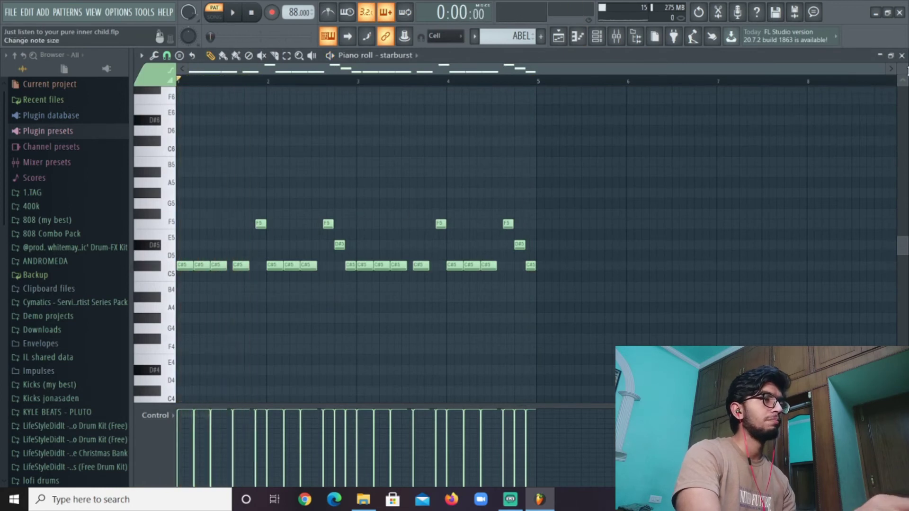
pyautogui.click(902, 56)
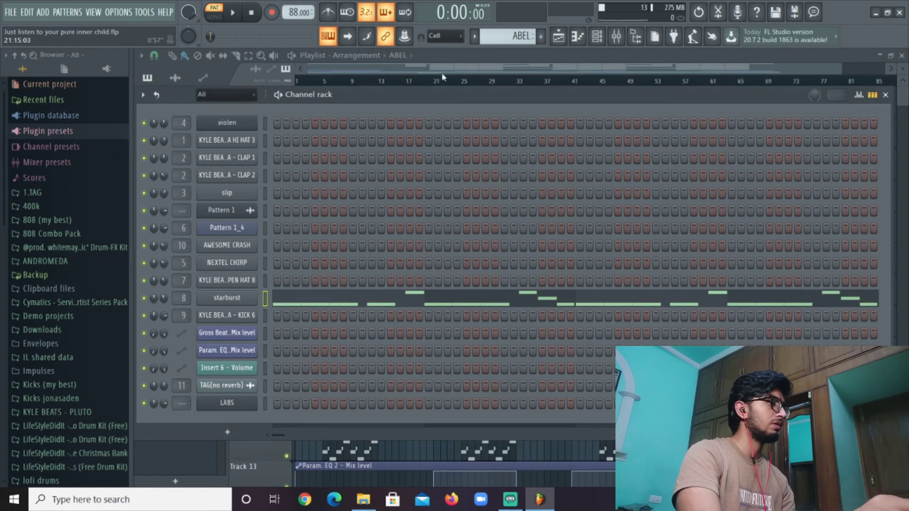
# - Audition the KYLE BEATS ANDROMEDA - KICK 6 pattern, inspect its notes in the piano roll, and return to the channel rack
pyautogui.click(474, 36)
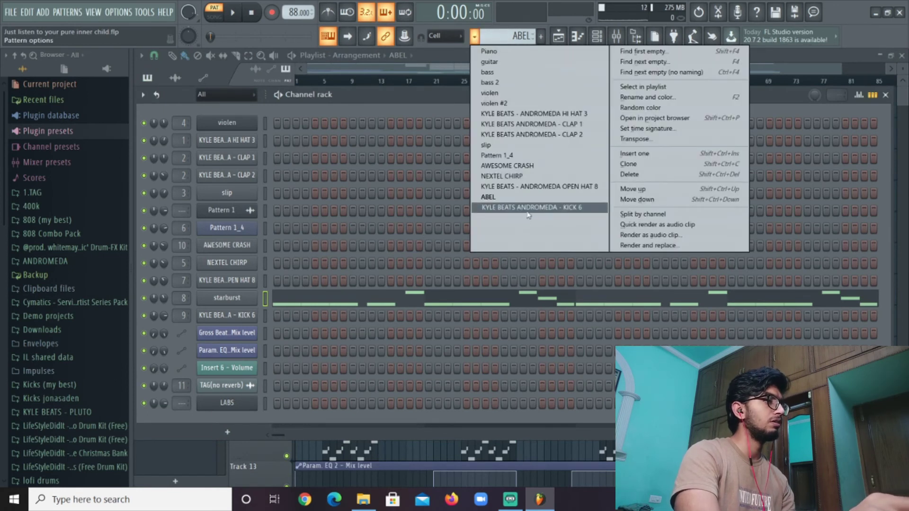
pyautogui.click(528, 208)
pyautogui.press('space')
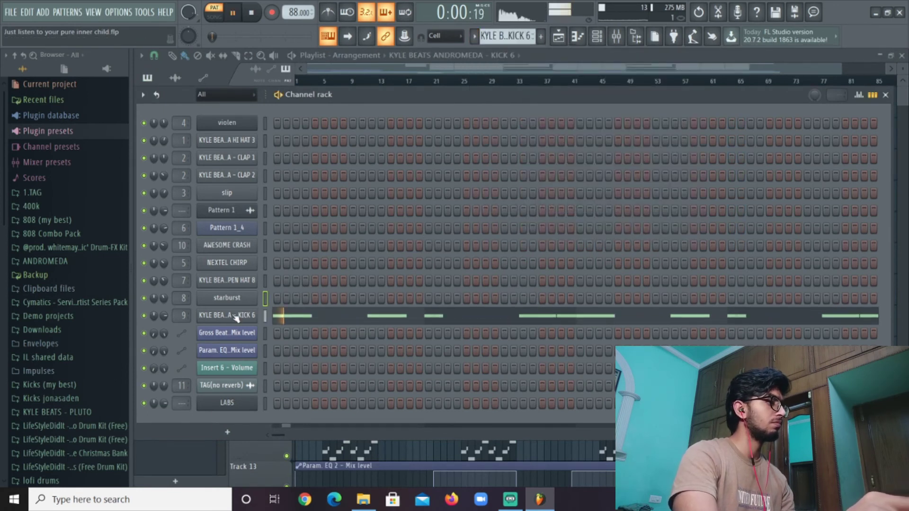
pyautogui.rightClick(257, 310)
pyautogui.click(276, 312)
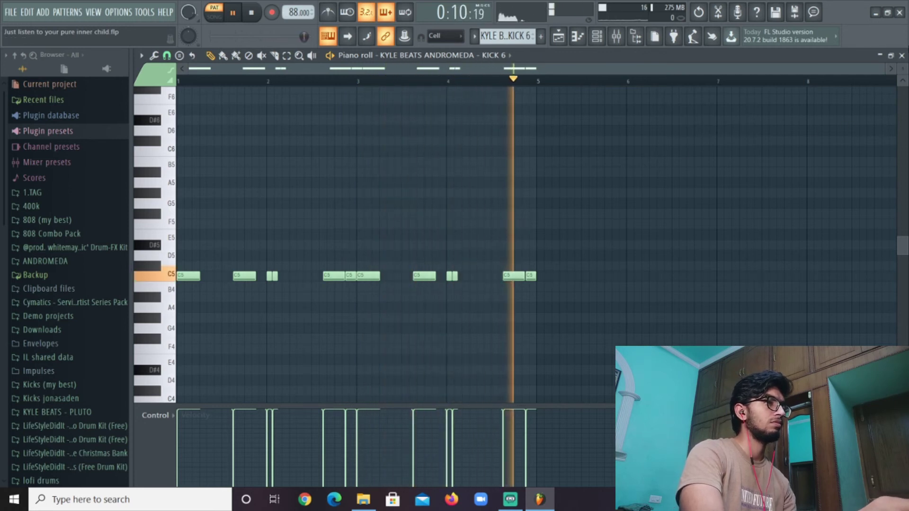
pyautogui.press('space')
pyautogui.click(902, 56)
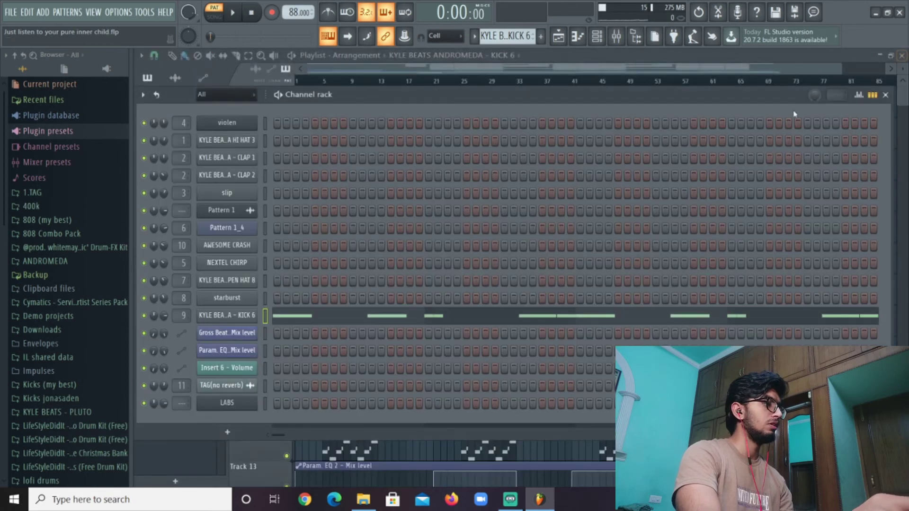
# - Close the channel rack and unmute the remaining muted playlist tracks, including Tracks 4 to 10
pyautogui.click(890, 100)
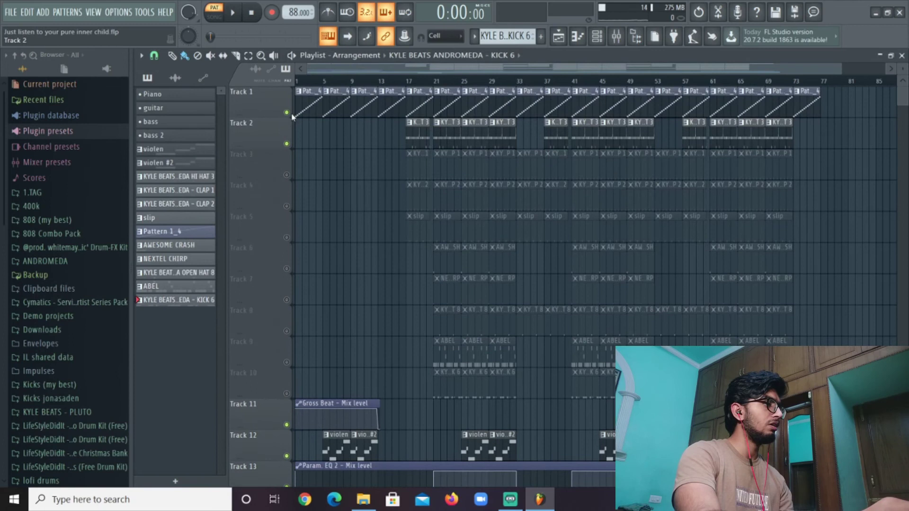
pyautogui.scroll(-3, 365, 185)
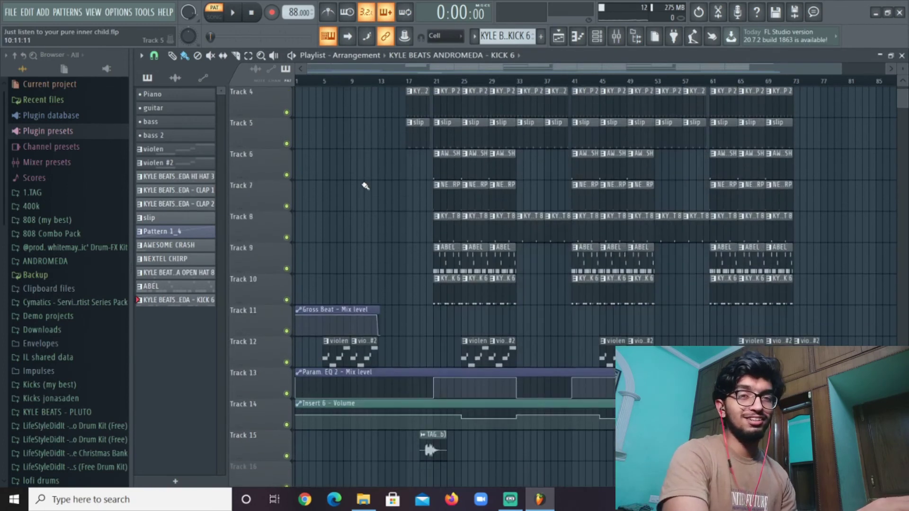
# - Solo Track 15 and audition its TAG(no reverb) clip from about bar 19
pyautogui.scroll(-2, 365, 185)
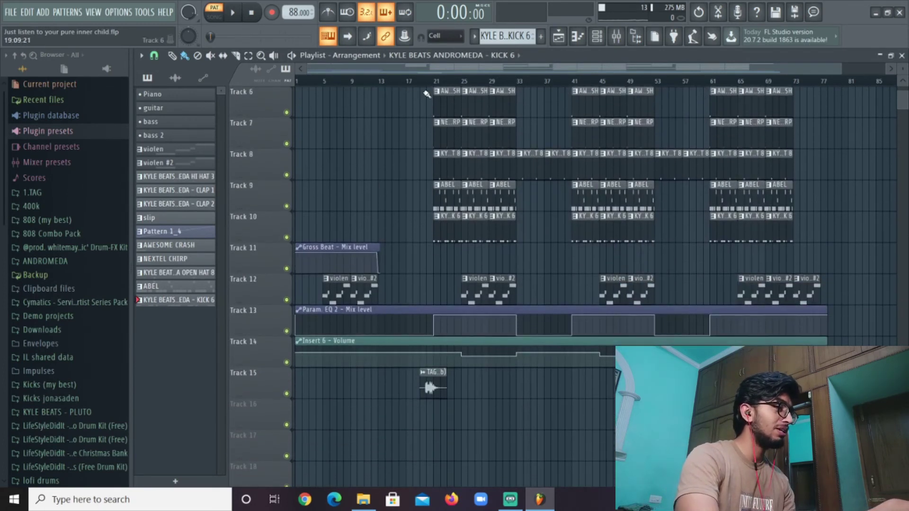
pyautogui.click(422, 81)
pyautogui.rightClick(286, 396)
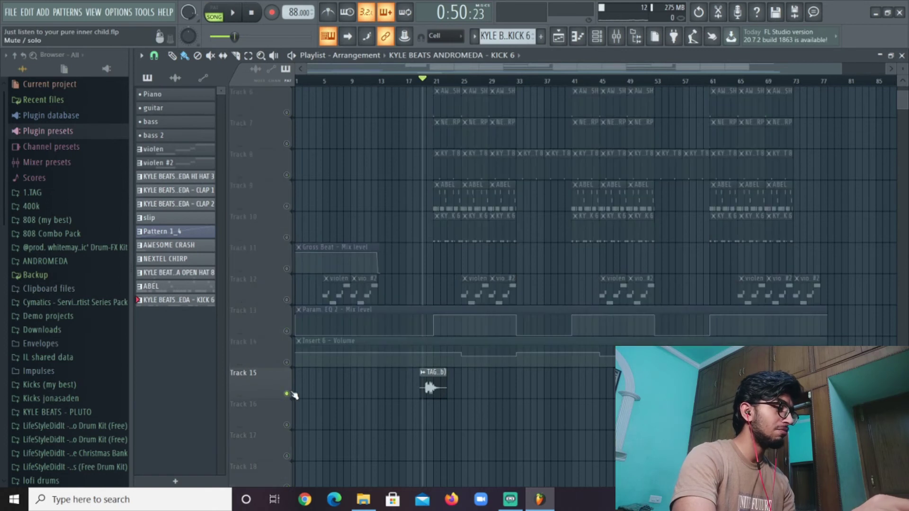
pyautogui.scroll(4, 429, 376)
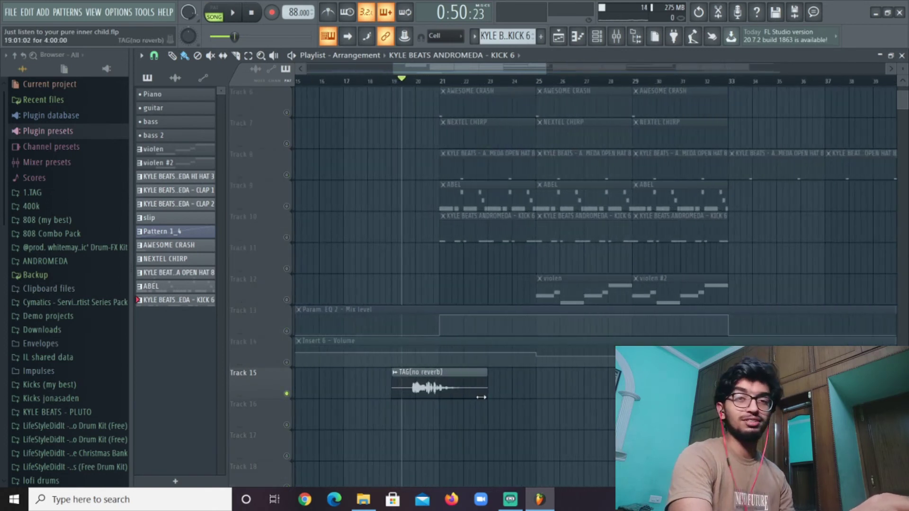
pyautogui.press('space')
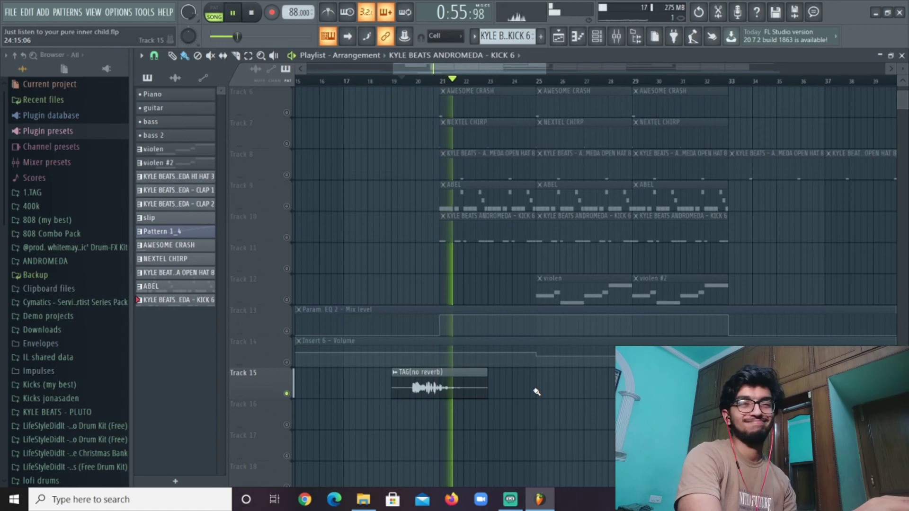
pyautogui.press('space')
# - Reduce the playlist's track height so Tracks 1 to 15 fit in view, and end the Track 15 solo to re-enable all tracks
pyautogui.scroll(-6, 406, 85)
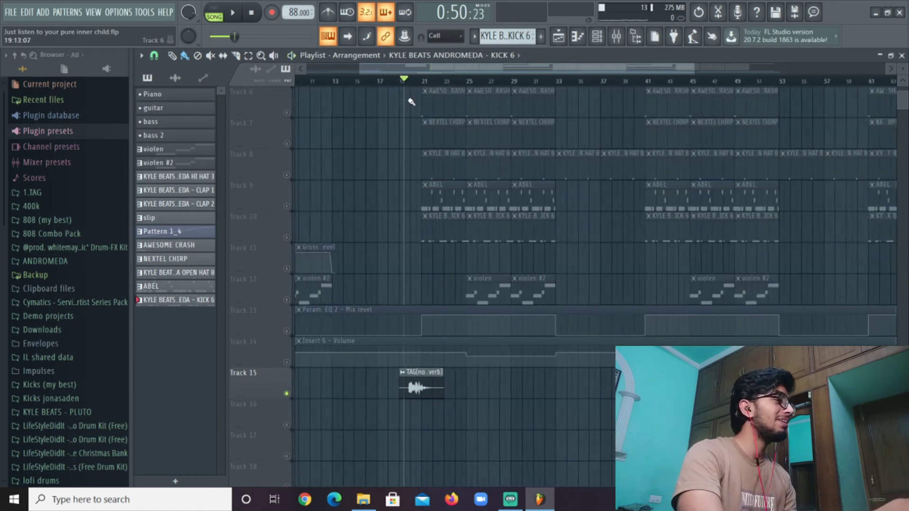
pyautogui.scroll(5, 402, 142)
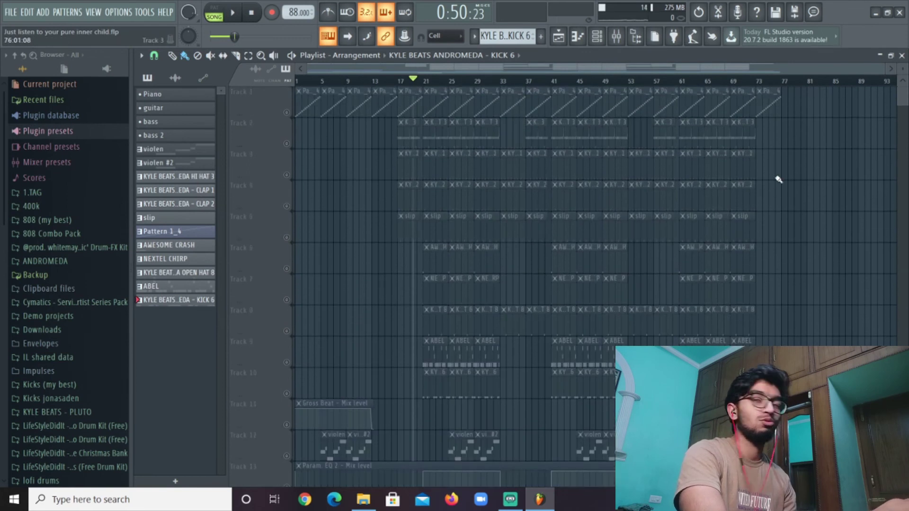
pyautogui.moveTo(902, 69); pyautogui.dragTo(902, 74)
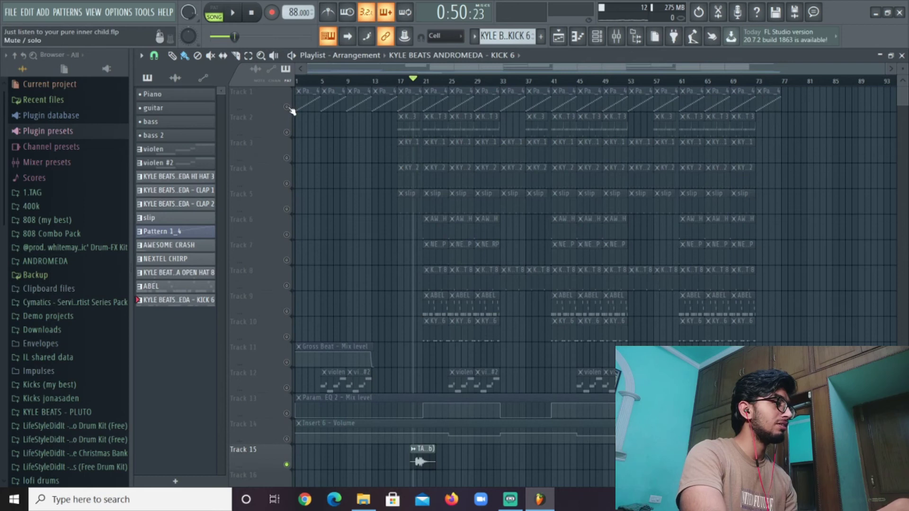
pyautogui.rightClick(286, 107)
pyautogui.rightClick(286, 107)
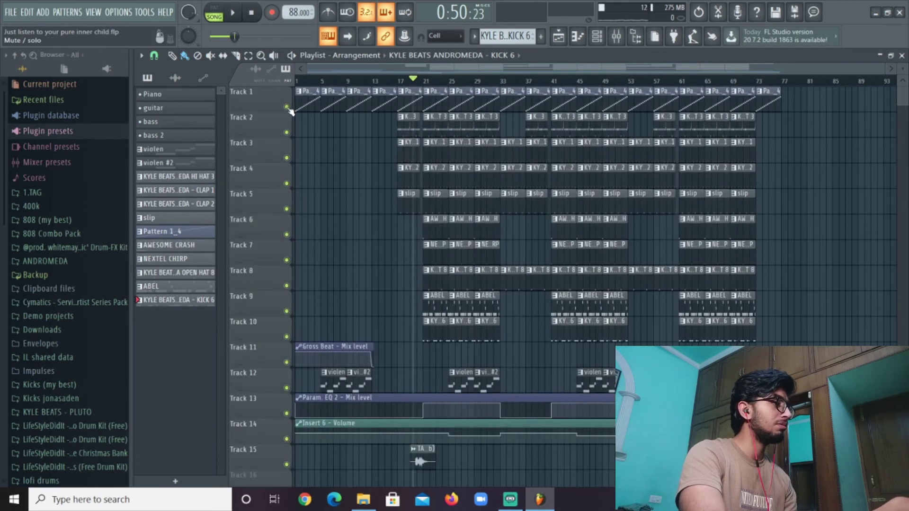
# - Play the full arrangement from bar 13, then from about bar 17, pausing just before the drop at bar 21
pyautogui.click(375, 87)
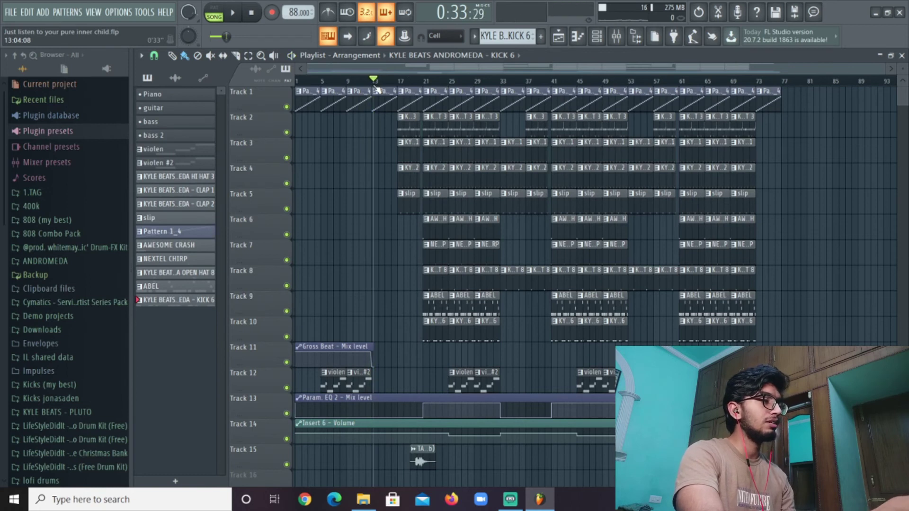
pyautogui.press('space')
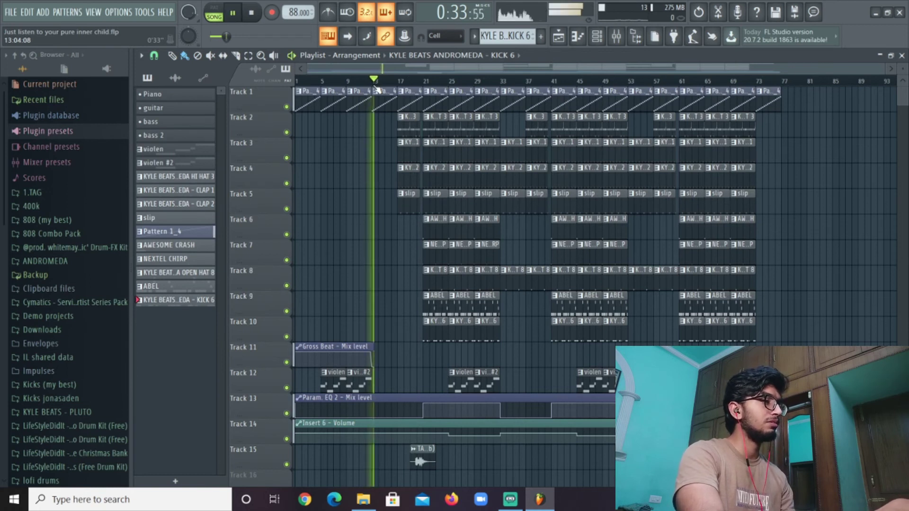
pyautogui.click(399, 86)
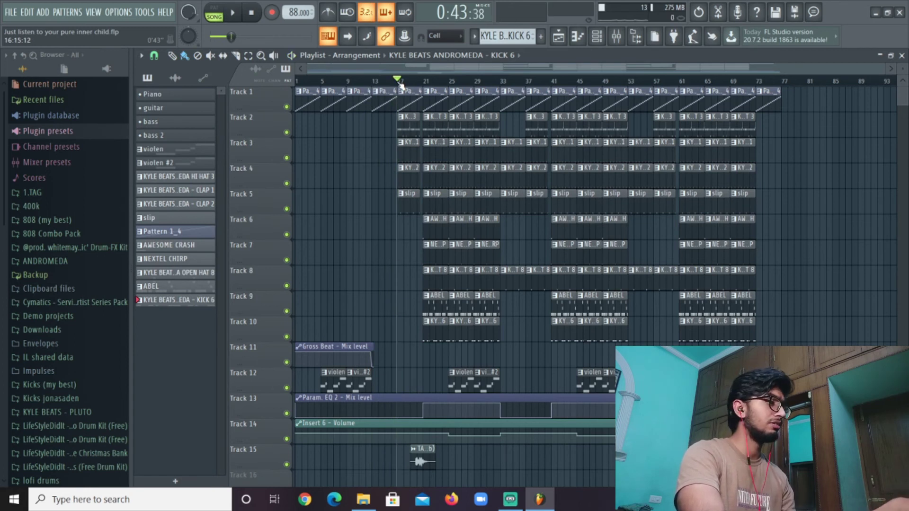
pyautogui.press('space')
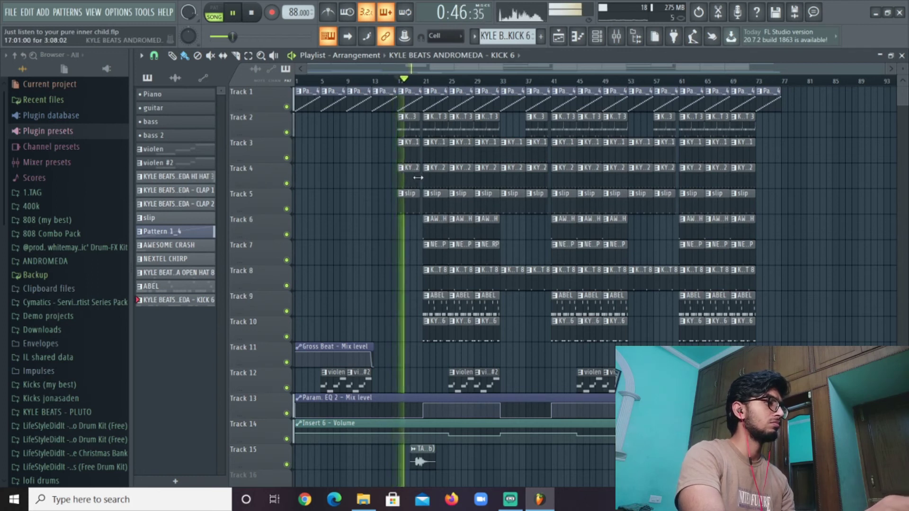
pyautogui.scroll(4, 417, 177)
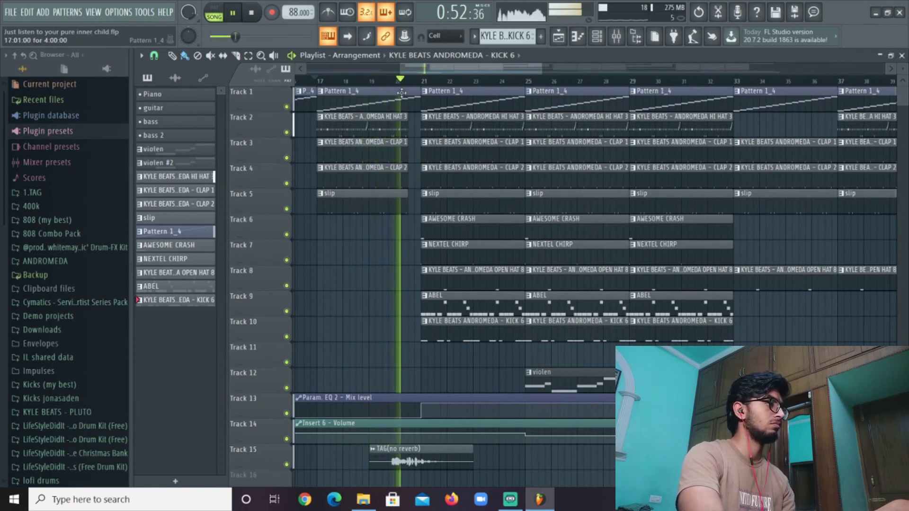
pyautogui.click(233, 13)
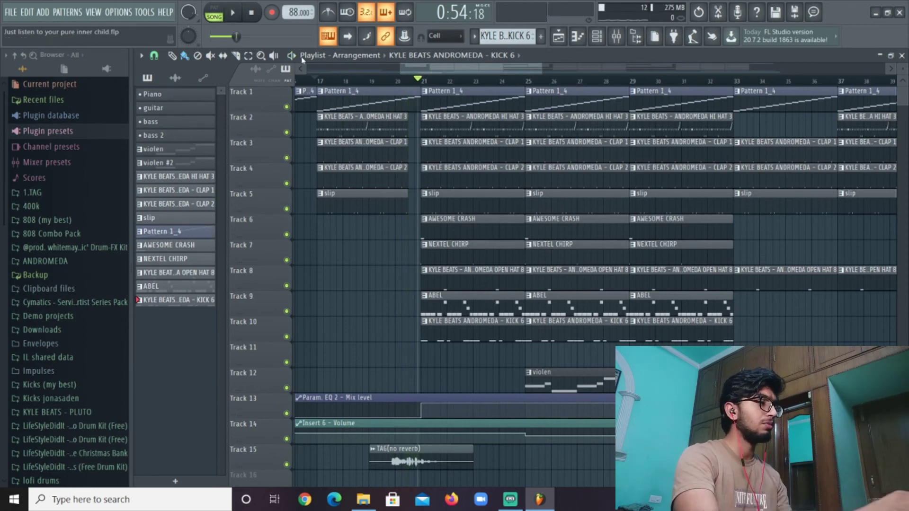
# - Replay the arrangement from about bar 19 through the drop and pause at bar 25
pyautogui.click(379, 81)
pyautogui.click(233, 12)
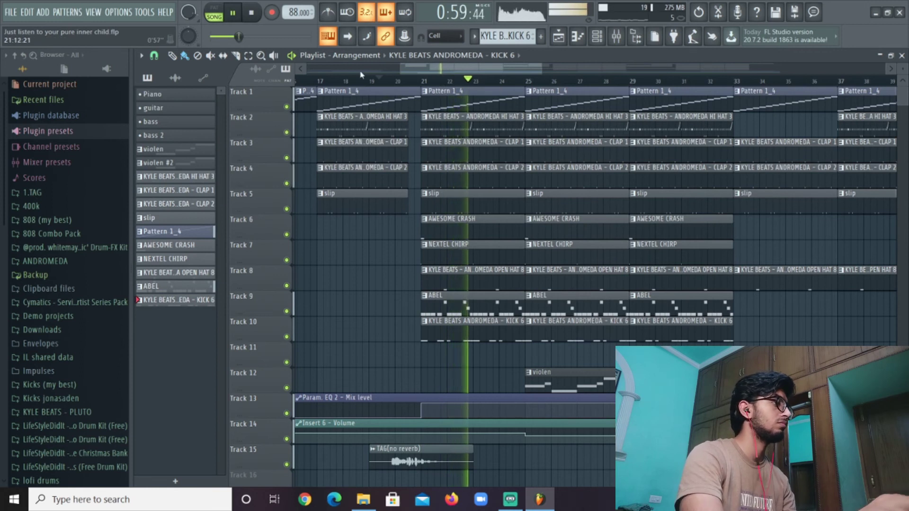
pyautogui.click(241, 19)
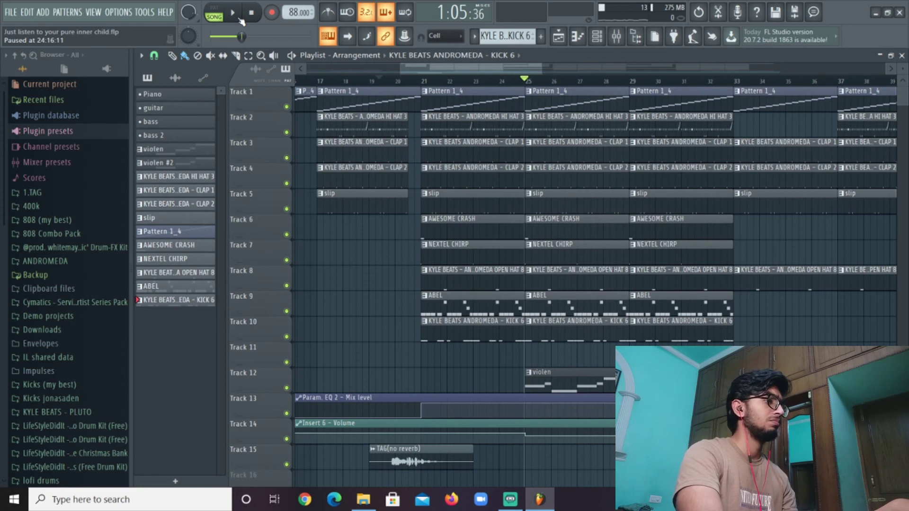
# - Continue playback from bar 25 through the violen clips, pausing at bar 33, and play the following section until just past bar 41
pyautogui.click(241, 21)
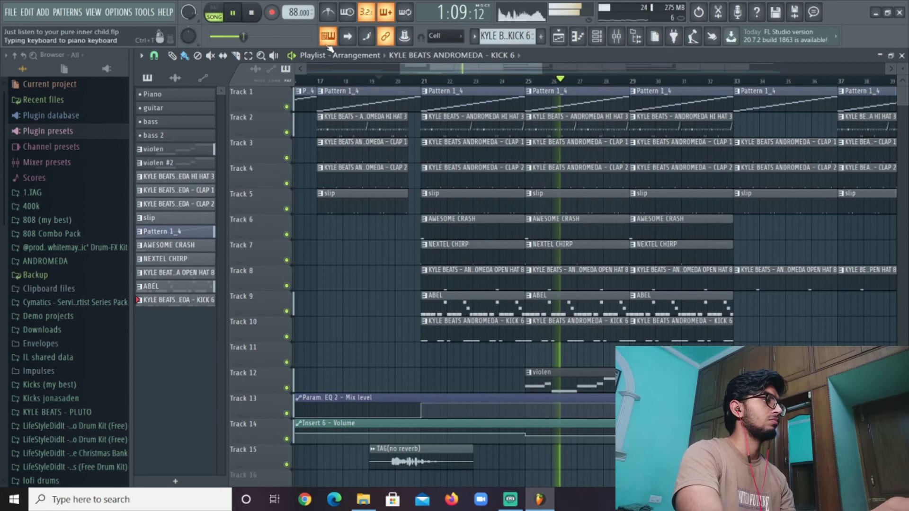
pyautogui.scroll(-5, 420, 98)
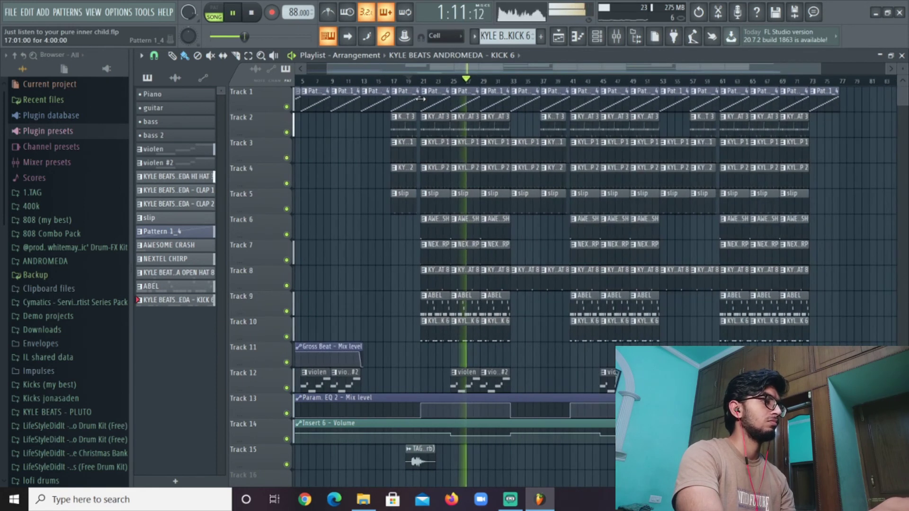
pyautogui.scroll(-2, 420, 98)
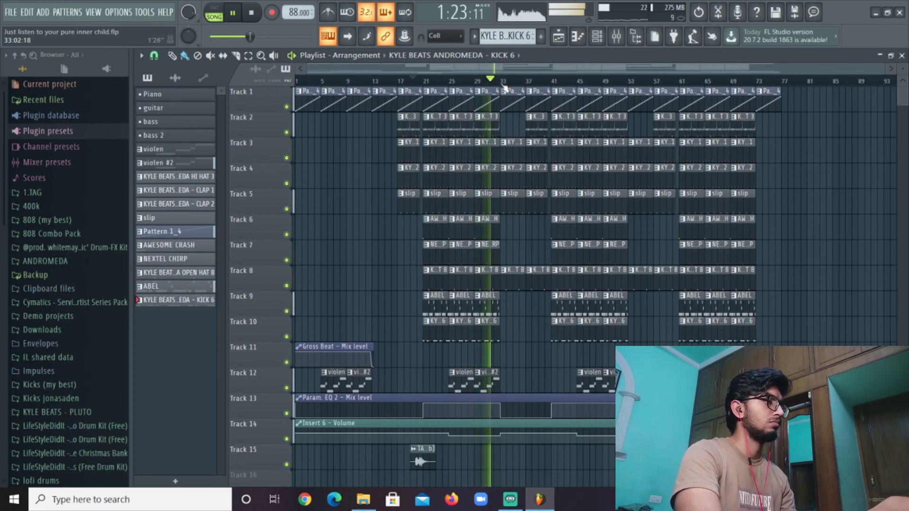
pyautogui.click(234, 17)
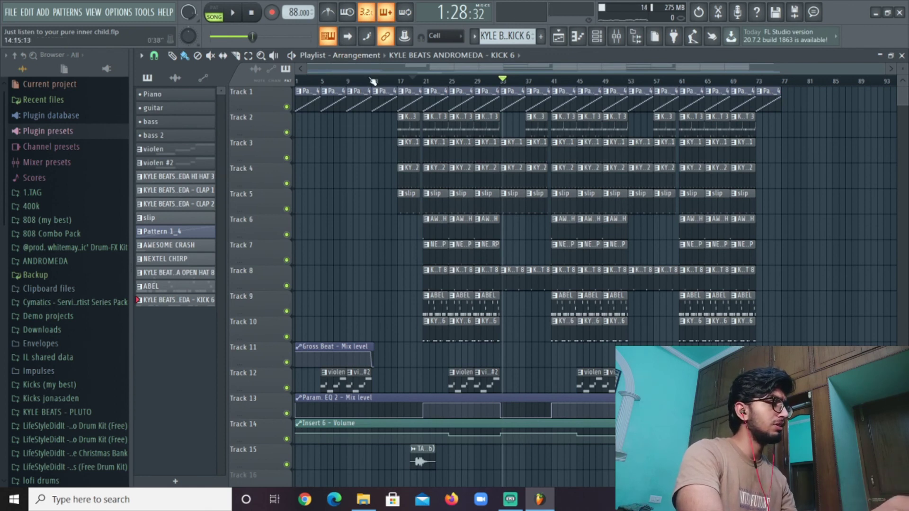
pyautogui.click(234, 16)
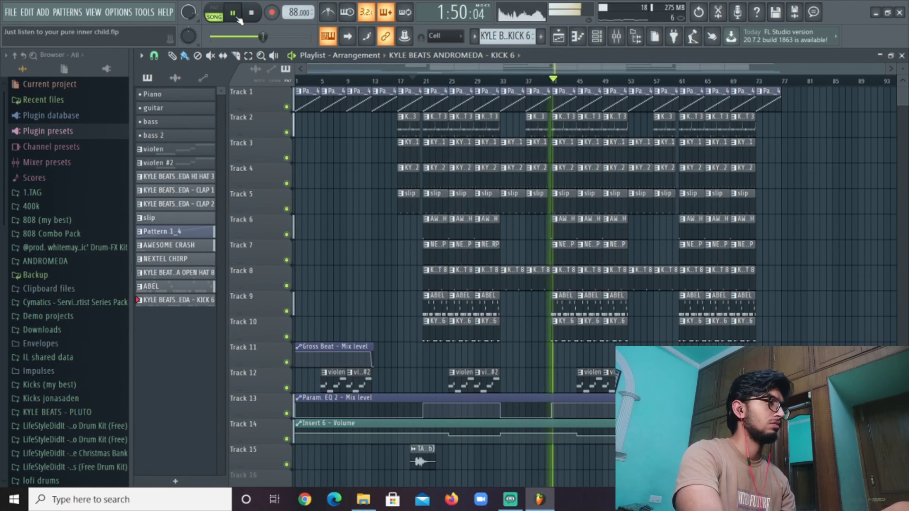
pyautogui.click(239, 19)
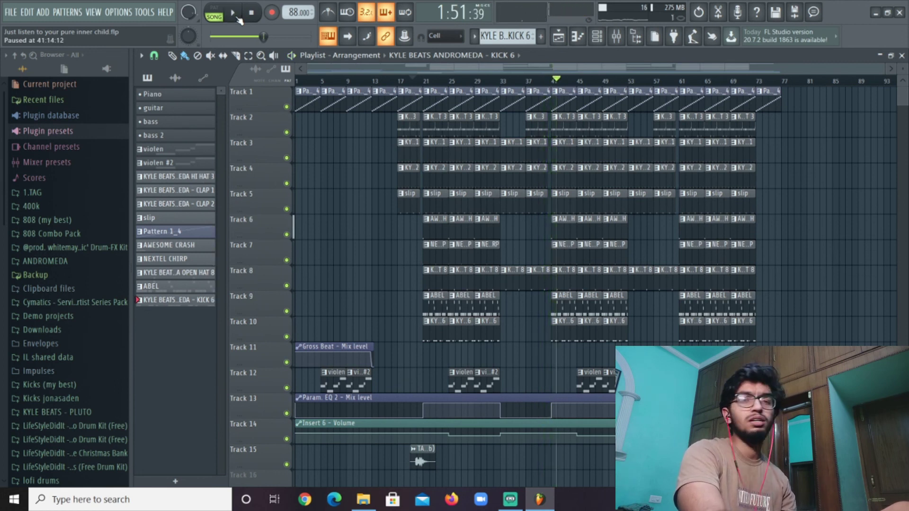